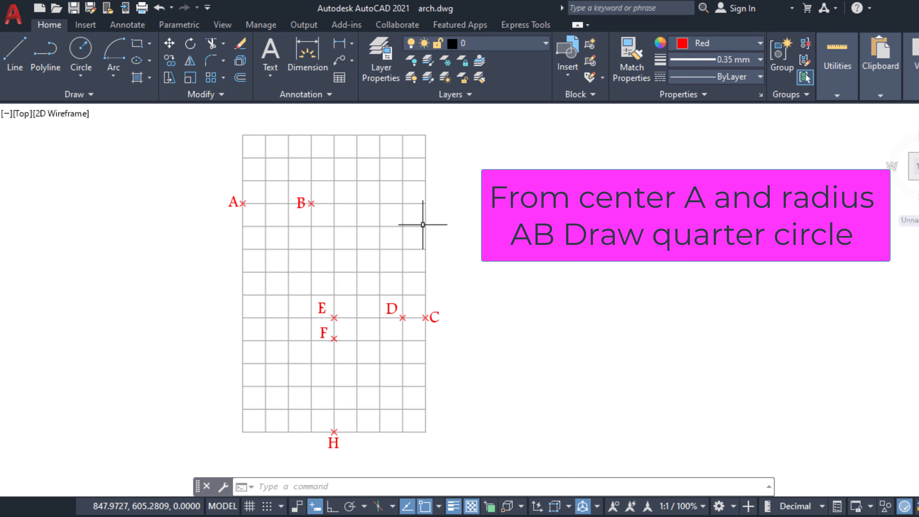
Draw a quarter arc centred on A from B to the grid's top-left corner
{"action": "left_click", "coordinate": [114, 51]}
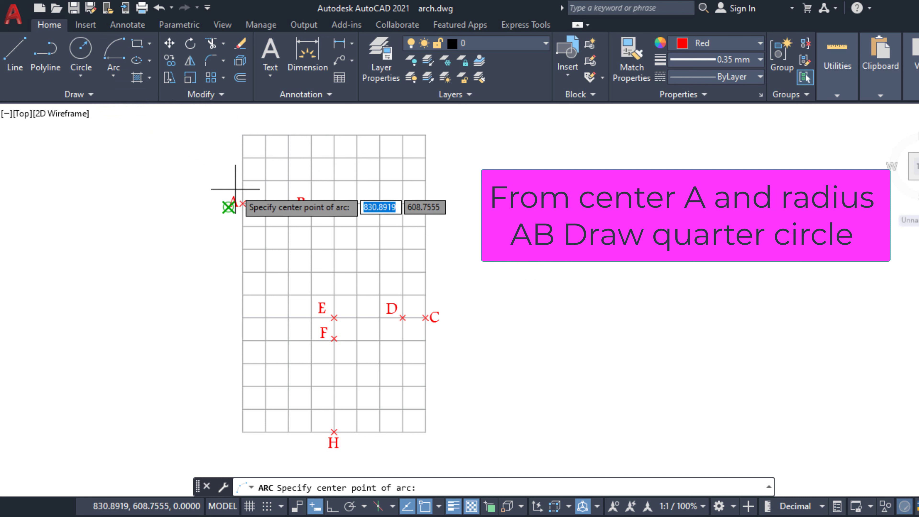
{"action": "left_click", "coordinate": [244, 203]}
{"action": "left_click", "coordinate": [311, 203]}
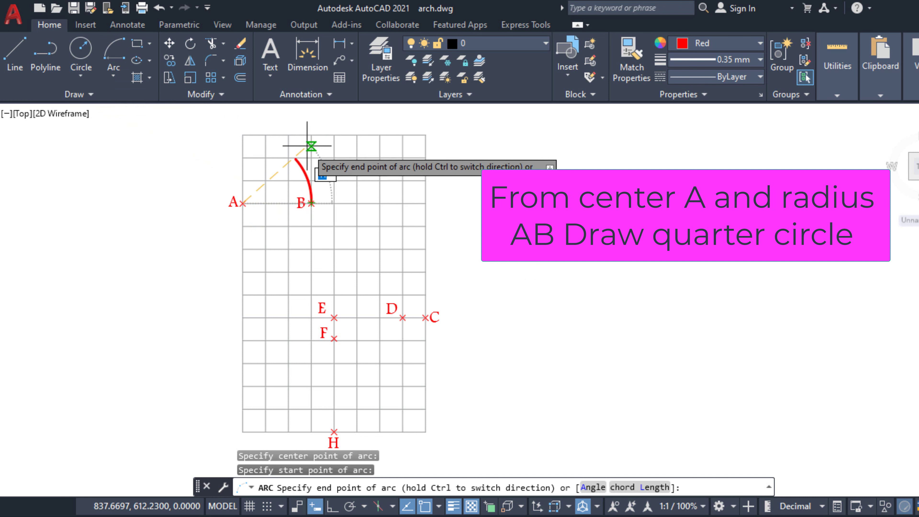
{"action": "left_click", "coordinate": [243, 134]}
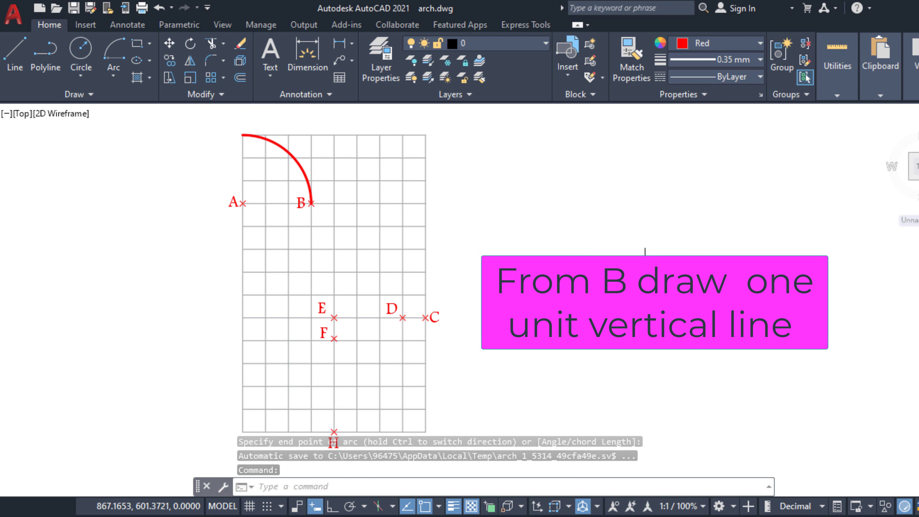
Draw a stepped polyline from B: down 1 unit, right 1 unit, down 1 unit
{"action": "left_click", "coordinate": [45, 52]}
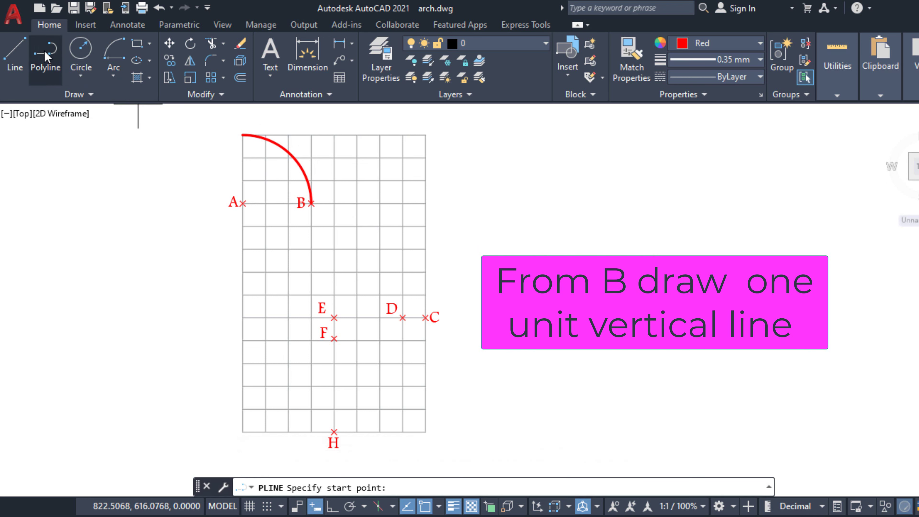
{"action": "left_click", "coordinate": [311, 203]}
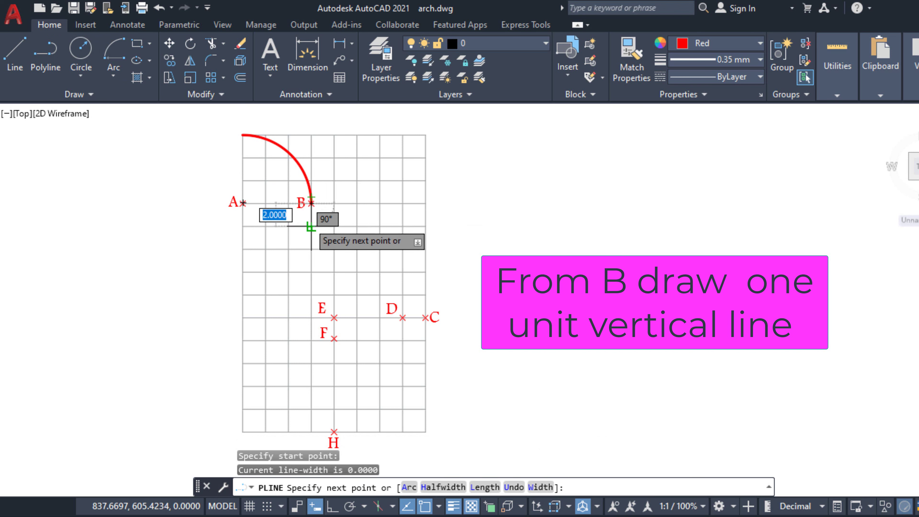
{"action": "left_click", "coordinate": [311, 226]}
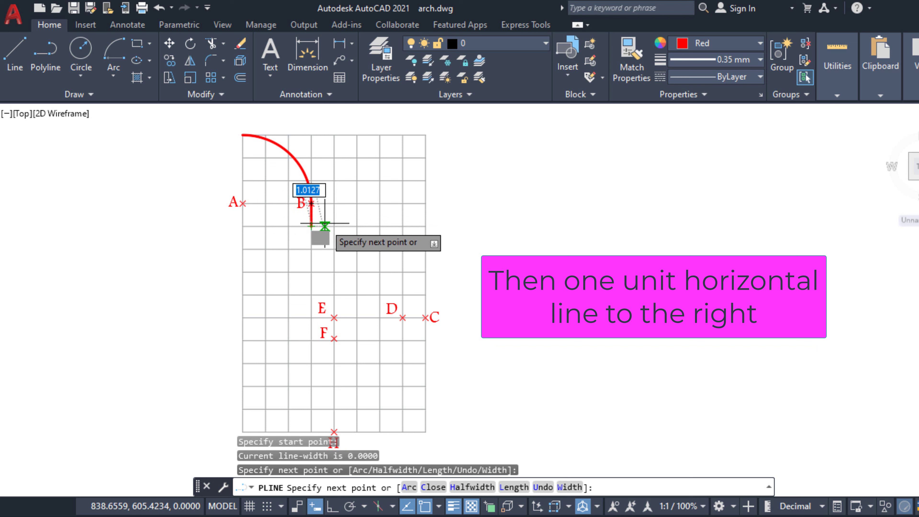
{"action": "left_click", "coordinate": [333, 227]}
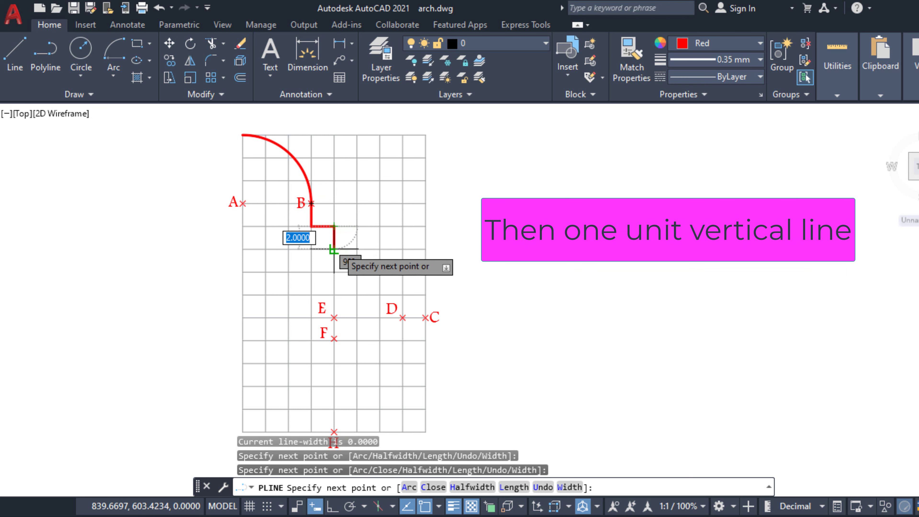
{"action": "left_click", "coordinate": [334, 249]}
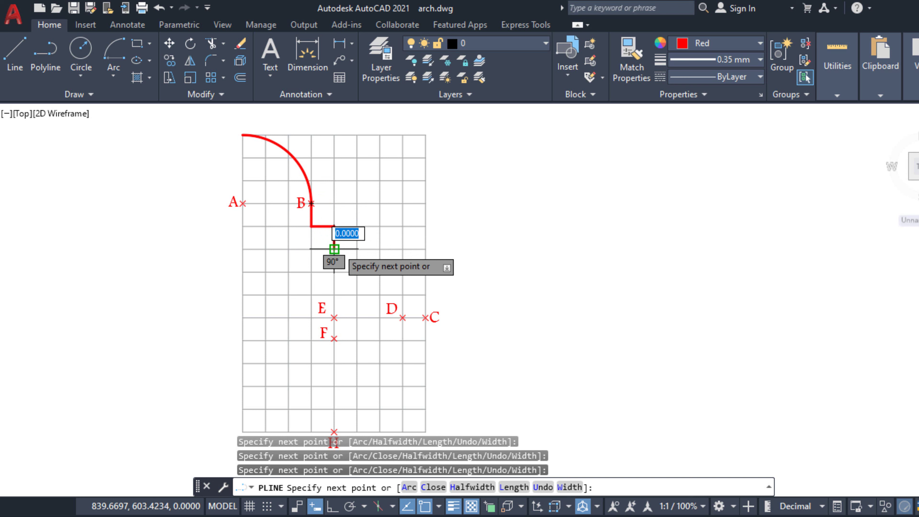
{"action": "key", "text": "Return"}
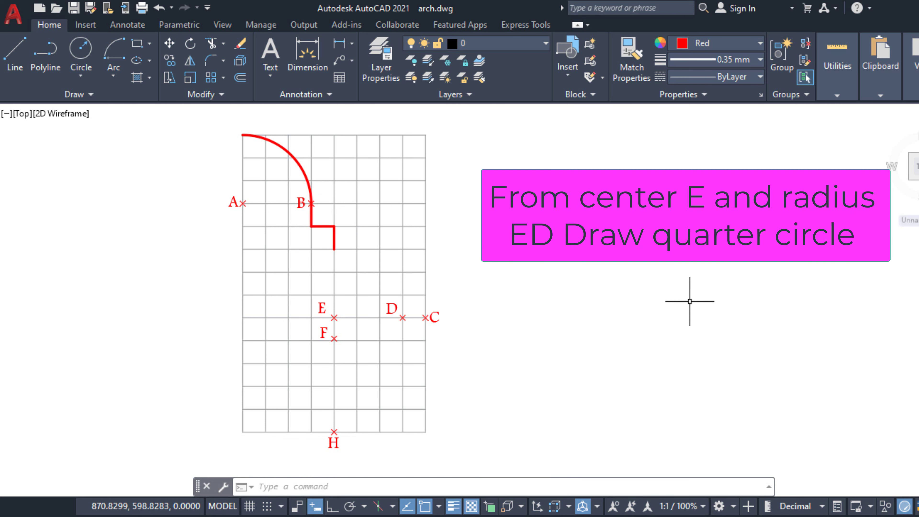
Draw a quarter arc centred on E from D to the stepped line's lower end
{"action": "left_click", "coordinate": [116, 48]}
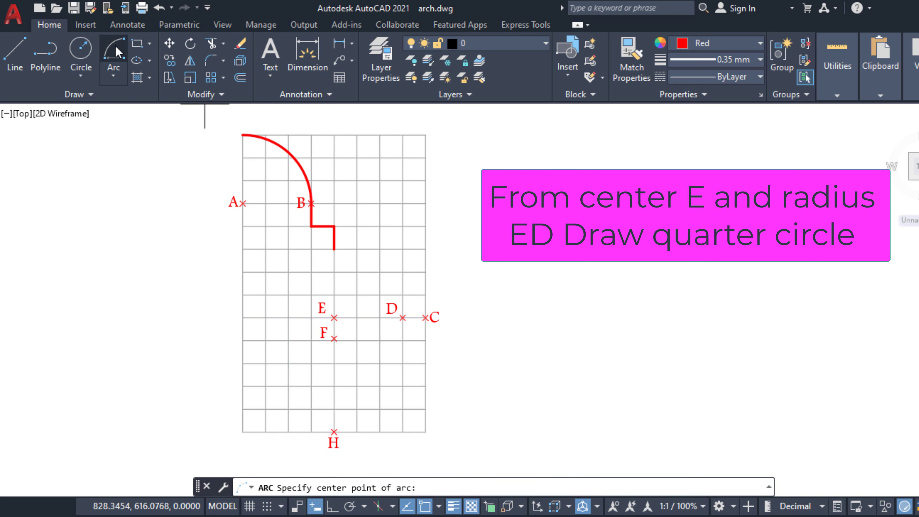
{"action": "left_click", "coordinate": [334, 318]}
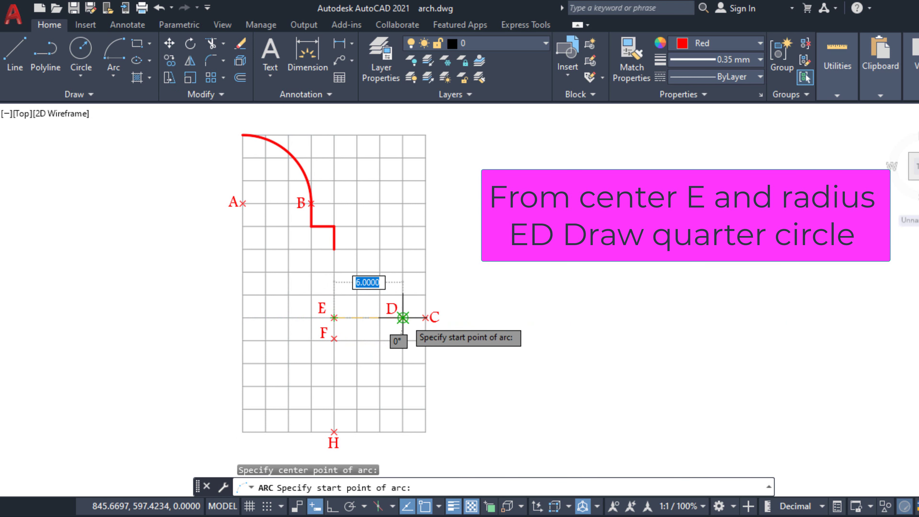
{"action": "left_click", "coordinate": [403, 318]}
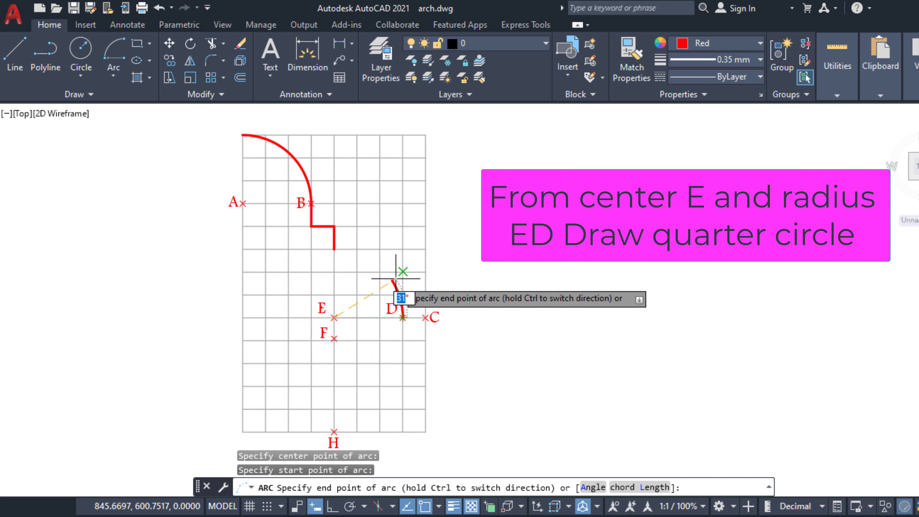
{"action": "left_click", "coordinate": [334, 249]}
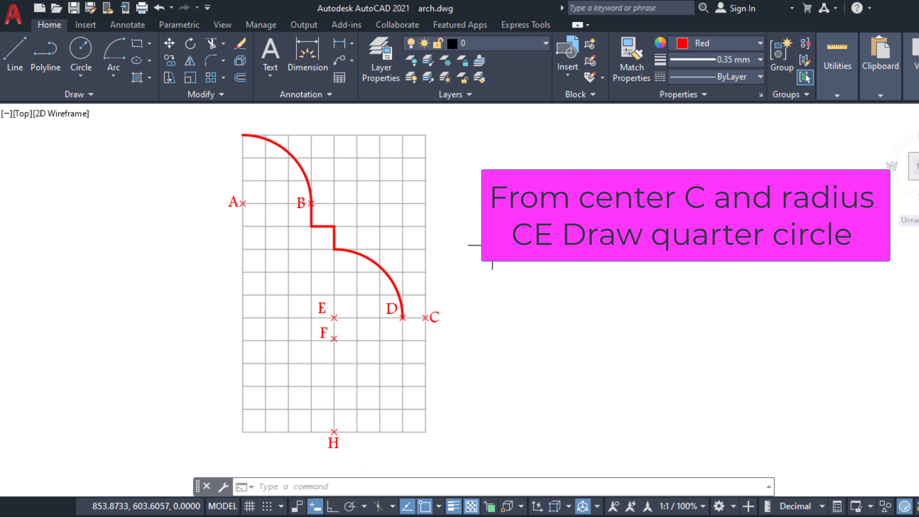
Draw a quarter arc centred on C from E to the grid's right edge
{"action": "left_click", "coordinate": [115, 52]}
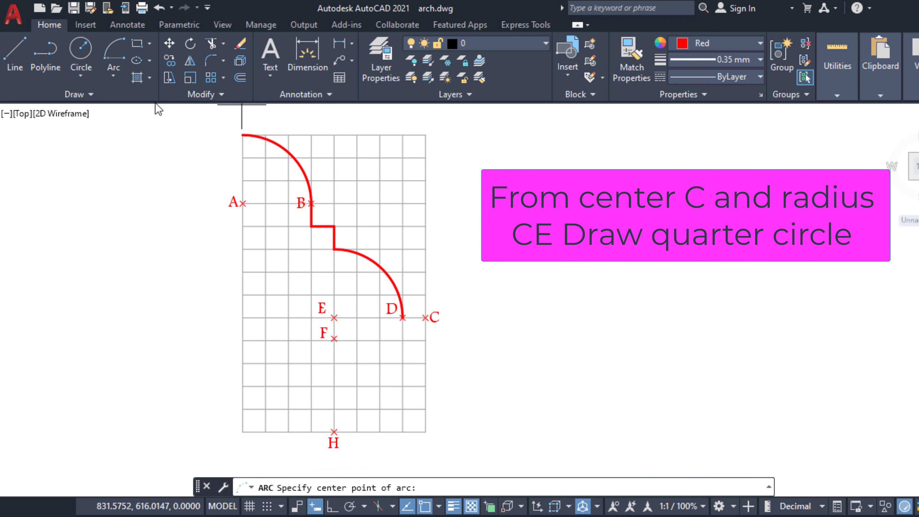
{"action": "left_click", "coordinate": [423, 311]}
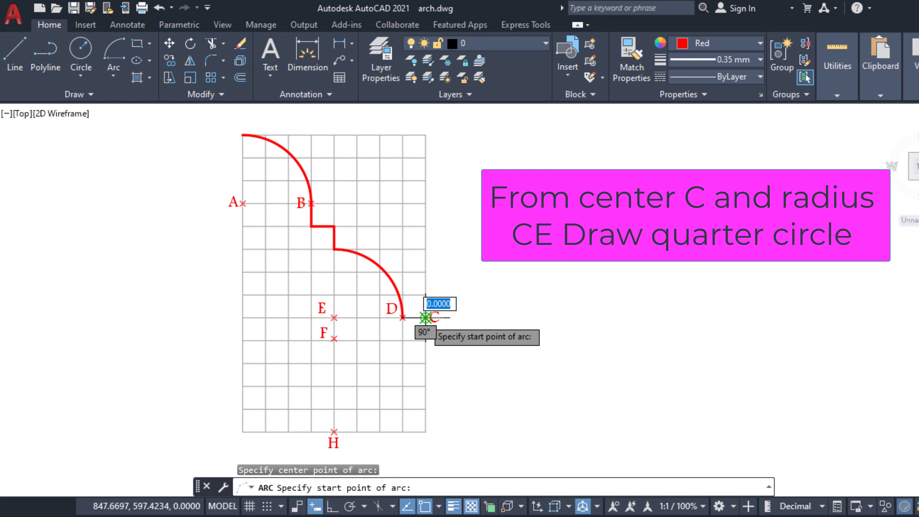
{"action": "left_click", "coordinate": [334, 318]}
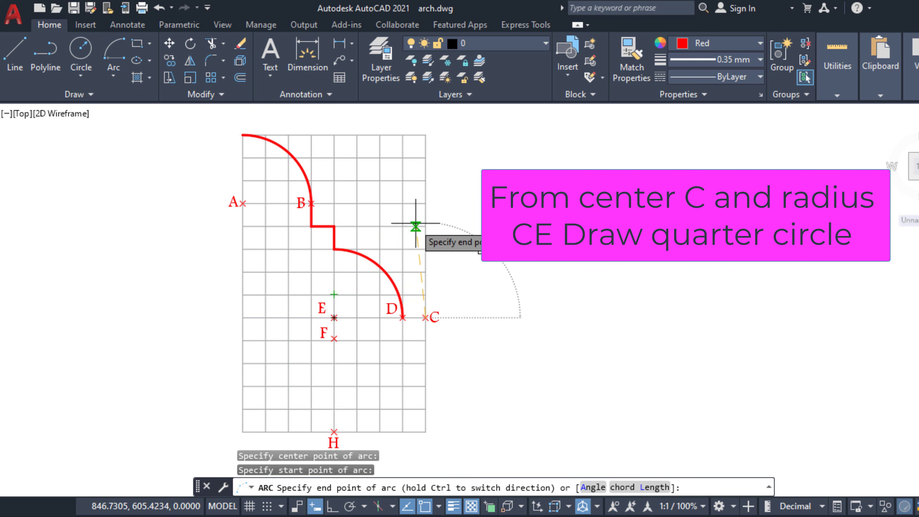
{"action": "left_click", "coordinate": [426, 227]}
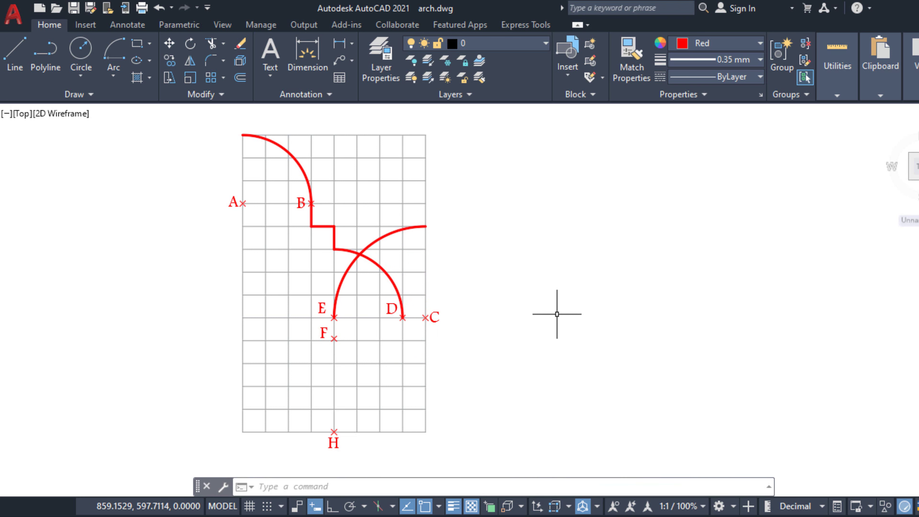
Draw a polyline from E one unit left, then two units down
{"action": "left_click", "coordinate": [48, 54]}
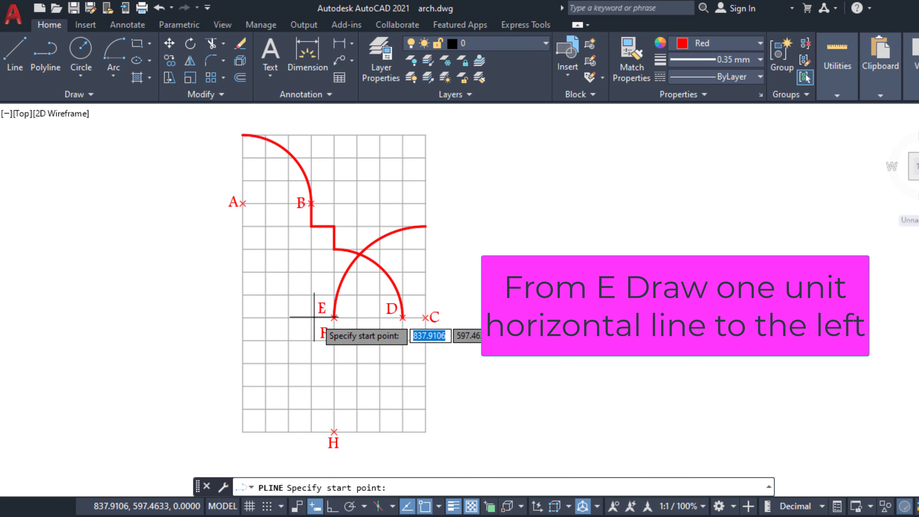
{"action": "left_click", "coordinate": [334, 317]}
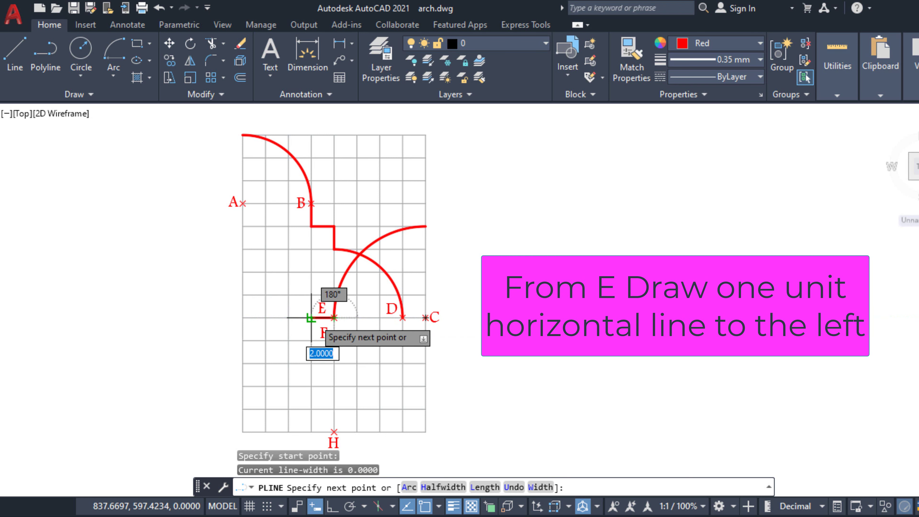
{"action": "left_click", "coordinate": [311, 318]}
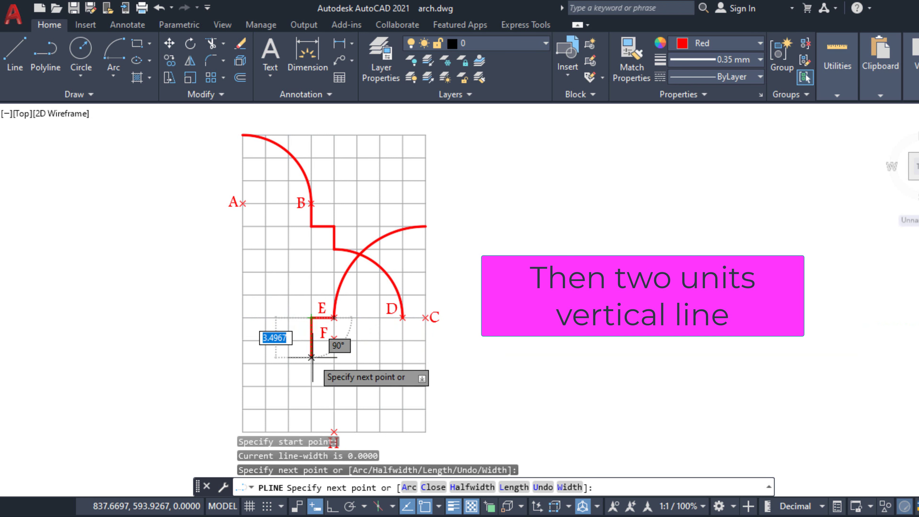
{"action": "left_click", "coordinate": [311, 363]}
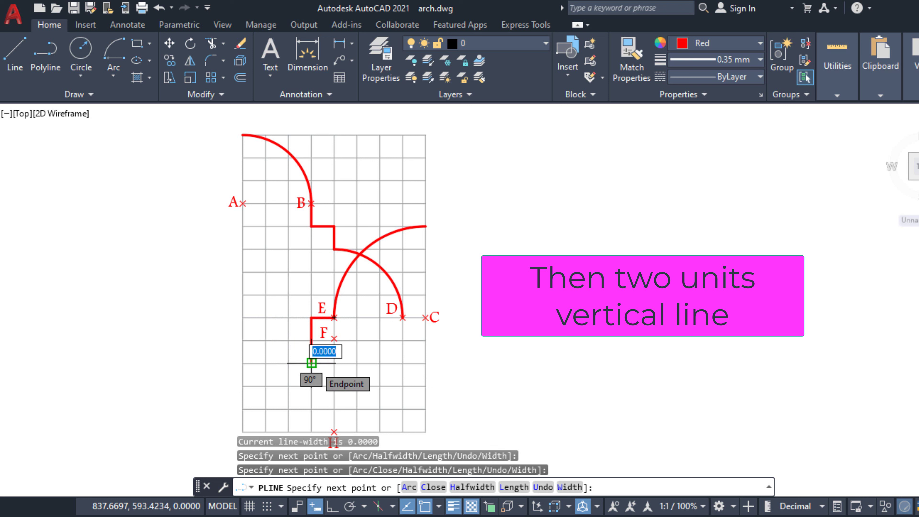
{"action": "key", "text": "Return"}
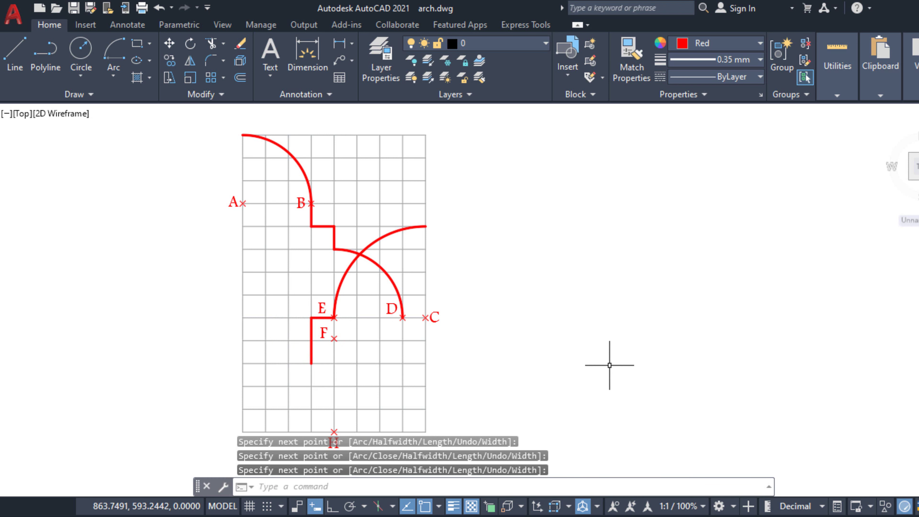
Draw a quarter arc centred on H from F to the grid's lower-left corner
{"action": "middle_click_drag", "start_coordinate": [606, 365], "coordinate": [606, 349]}
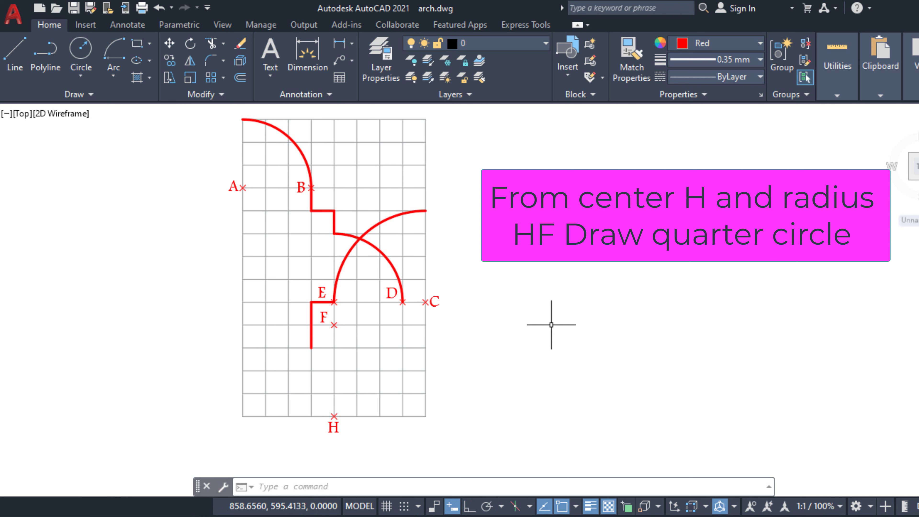
{"action": "left_click", "coordinate": [115, 46]}
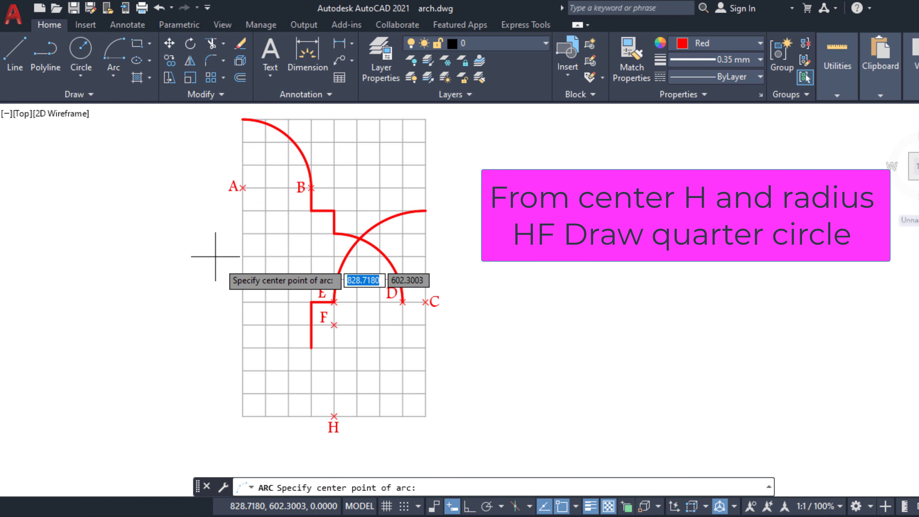
{"action": "left_click", "coordinate": [334, 415]}
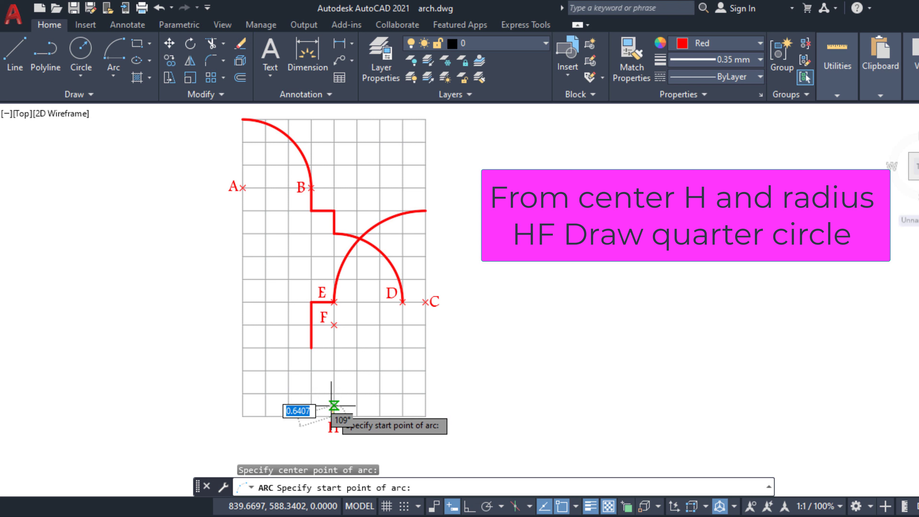
{"action": "left_click", "coordinate": [334, 324]}
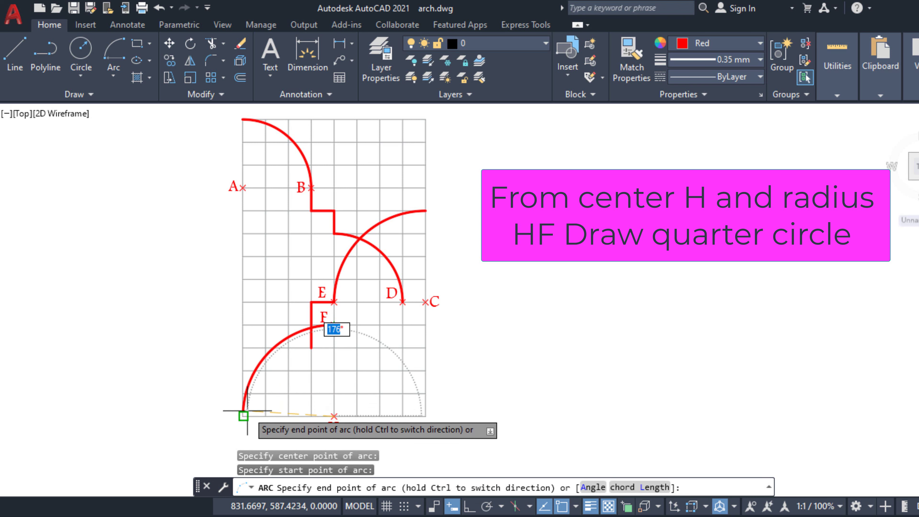
{"action": "left_click", "coordinate": [243, 416]}
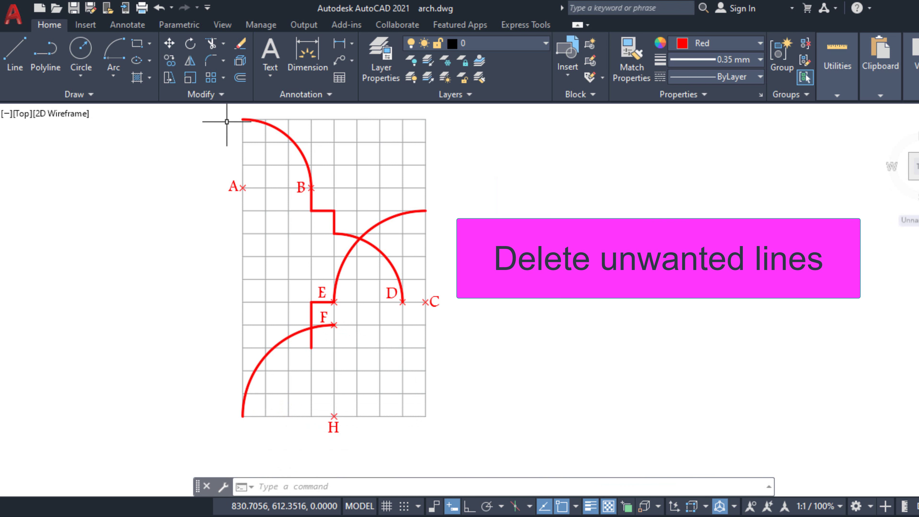
Trim away the upper-right arc, the arc piece to D, the short arc near F and the vertical stub
{"action": "left_click", "coordinate": [211, 45]}
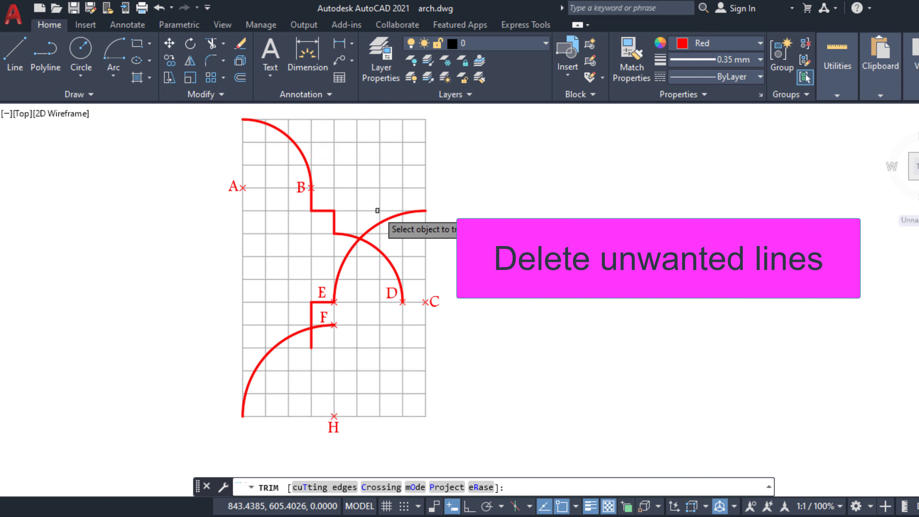
{"action": "left_click", "coordinate": [364, 235]}
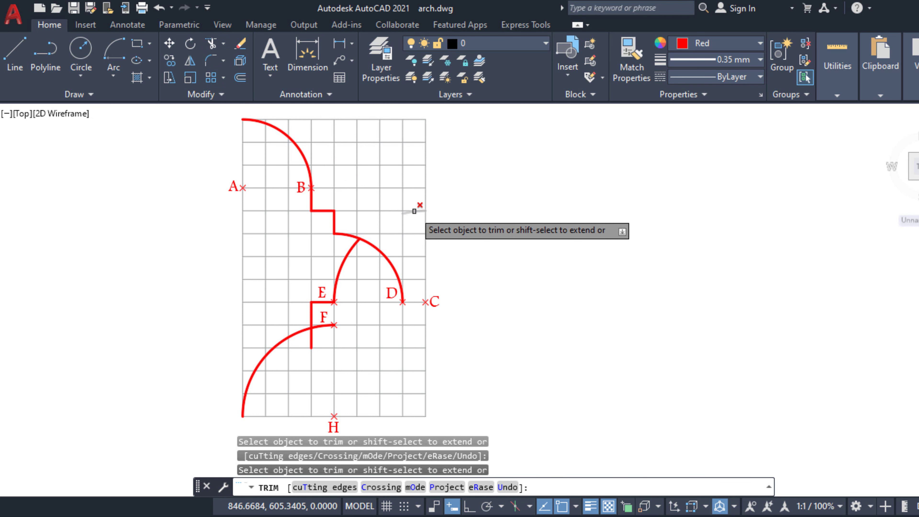
{"action": "left_click", "coordinate": [392, 262]}
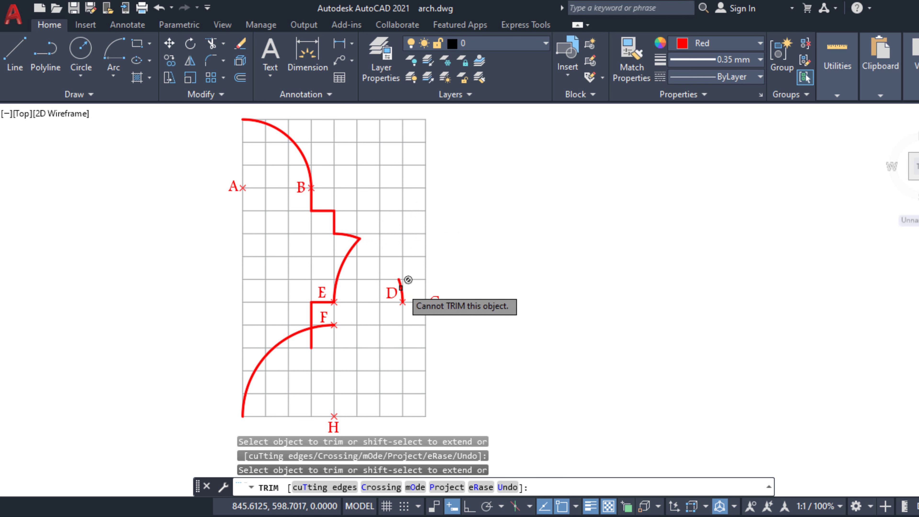
{"action": "left_click", "coordinate": [323, 327]}
{"action": "left_click", "coordinate": [314, 339]}
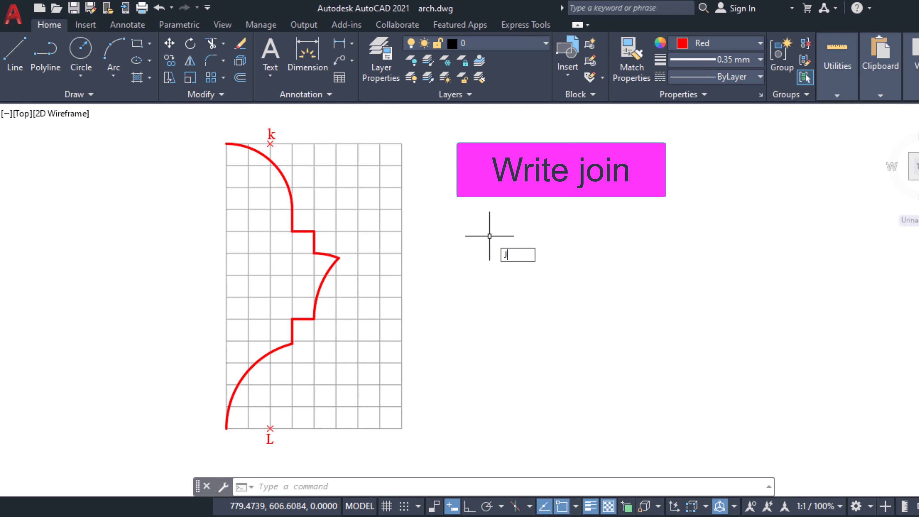
Join the top arc and every stepped line and arc segment into one k–L polyline
{"action": "type", "text": "o"}
{"action": "left_click", "coordinate": [523, 268]}
{"action": "left_click", "coordinate": [272, 163]}
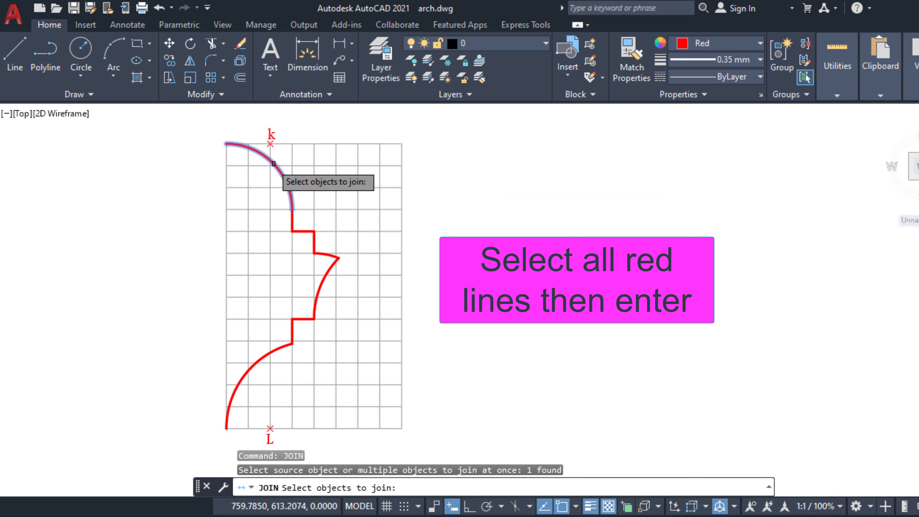
{"action": "left_click", "coordinate": [292, 221]}
{"action": "left_click", "coordinate": [301, 231]}
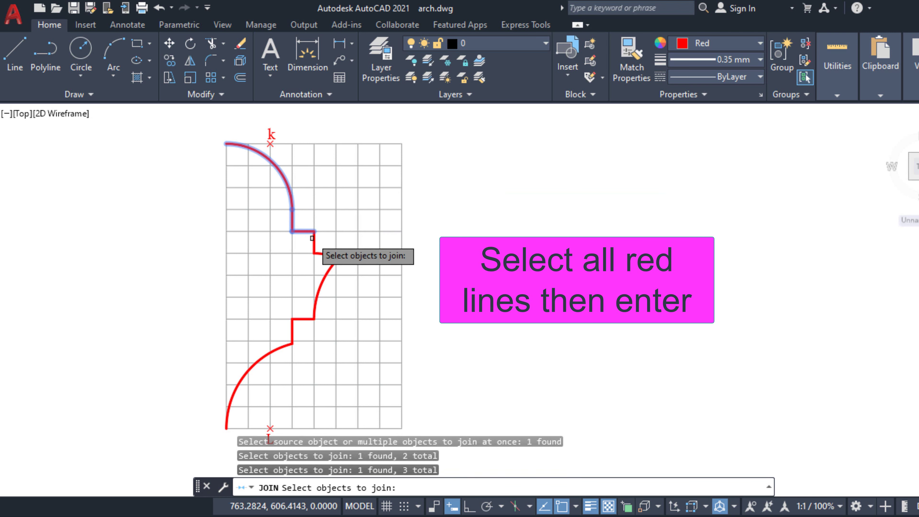
{"action": "left_click", "coordinate": [314, 241]}
{"action": "left_click", "coordinate": [327, 255]}
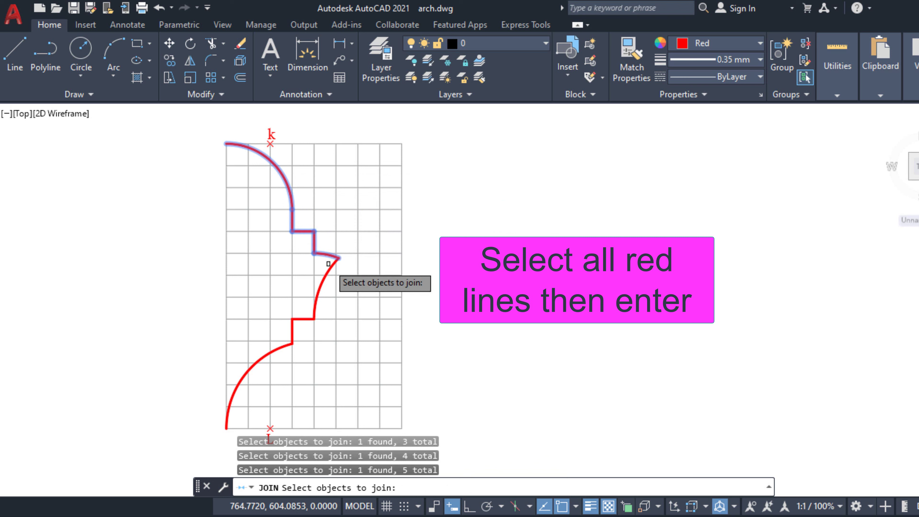
{"action": "left_click", "coordinate": [307, 320]}
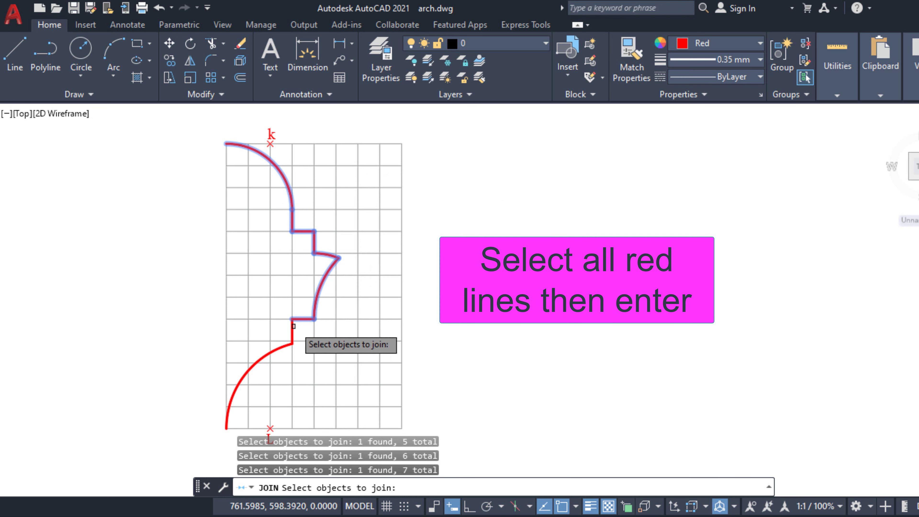
{"action": "left_click", "coordinate": [292, 331]}
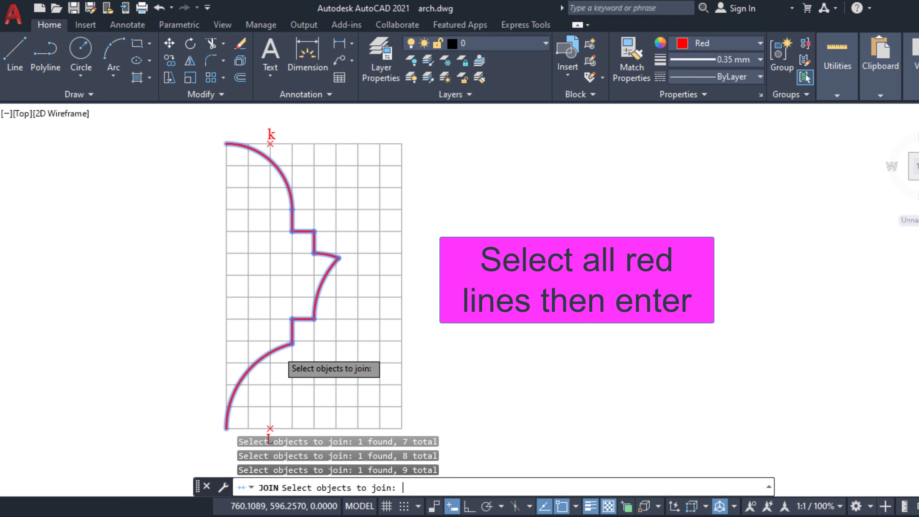
{"action": "key", "text": "Return"}
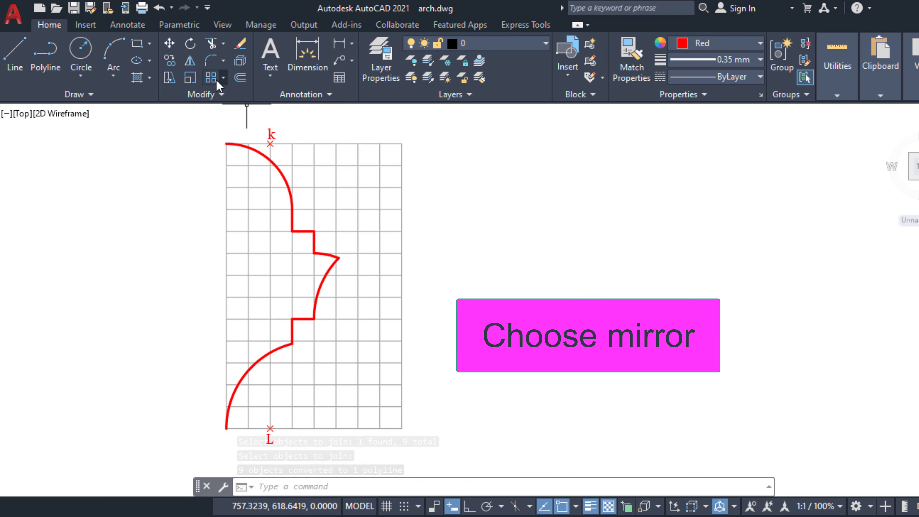
Mirror the half-arch polyline about the vertical line from k to L, keeping the original
{"action": "left_click", "coordinate": [190, 60]}
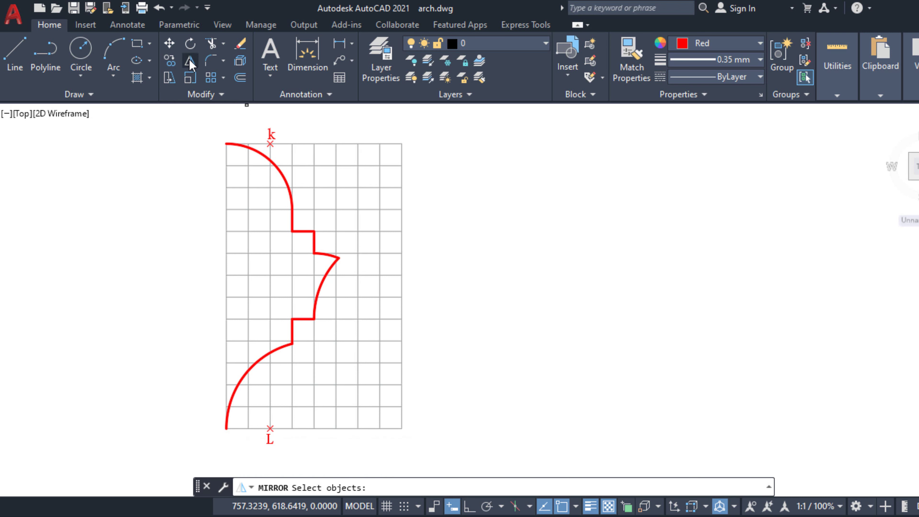
{"action": "left_click", "coordinate": [262, 155]}
{"action": "key", "text": "Return"}
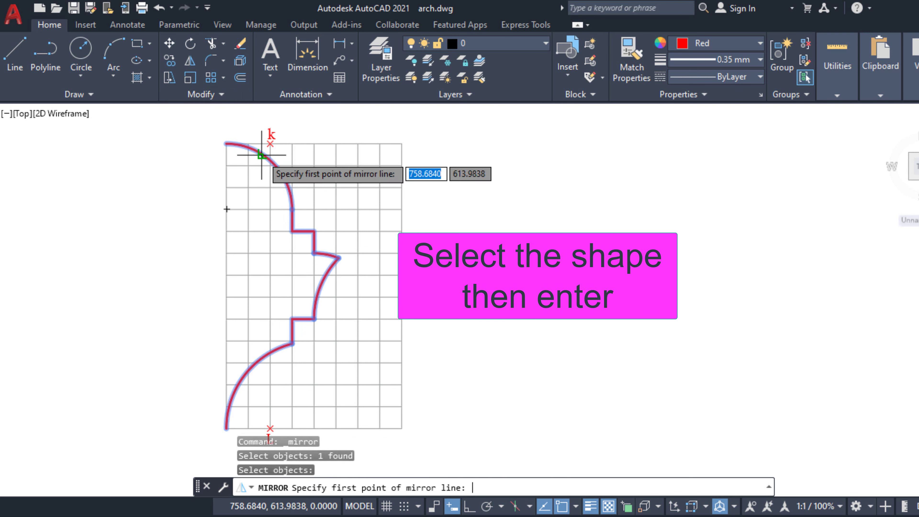
{"action": "left_click", "coordinate": [270, 143]}
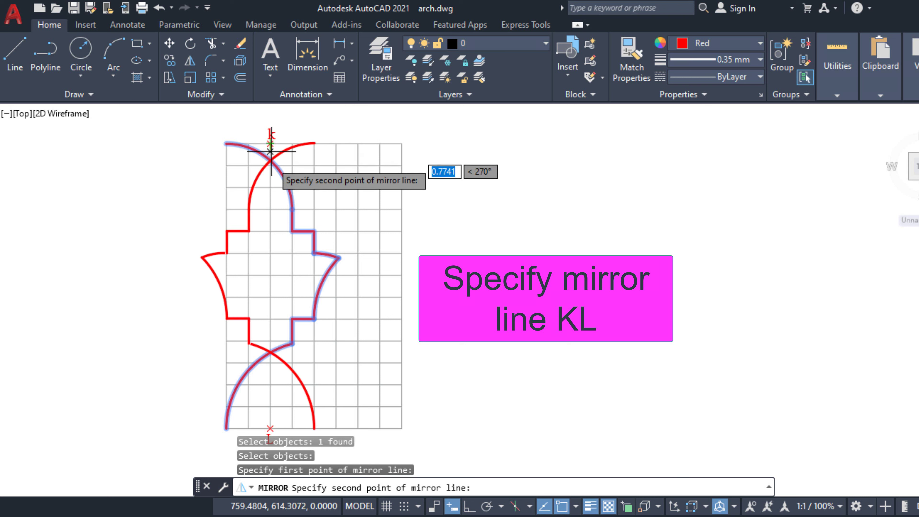
{"action": "left_click", "coordinate": [271, 429]}
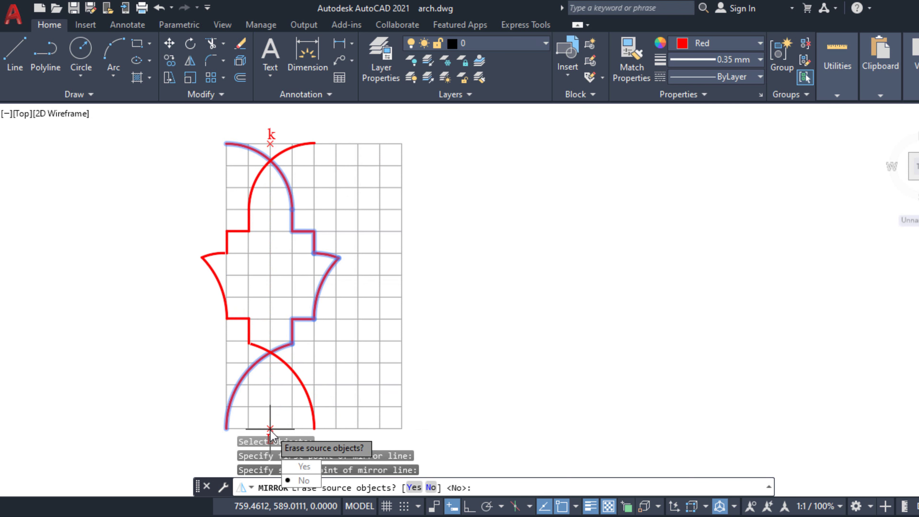
{"action": "key", "text": "Return"}
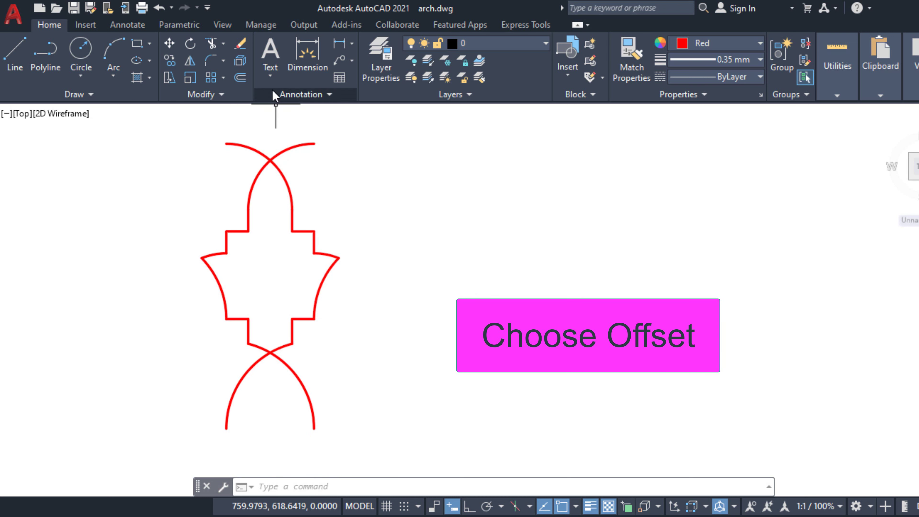
Offset the right half 2 units to the right and the left half 2 units to the left
{"action": "left_click", "coordinate": [242, 75]}
{"action": "type", "text": "2"}
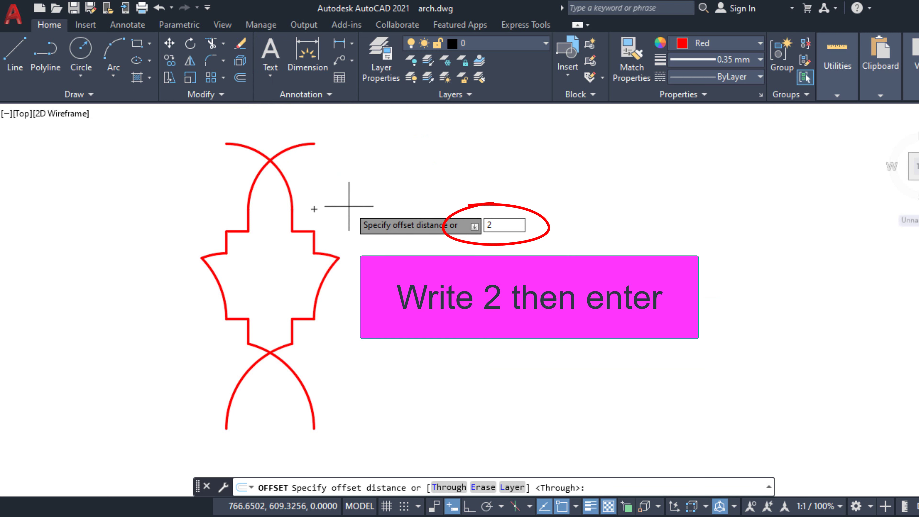
{"action": "key", "text": "Return"}
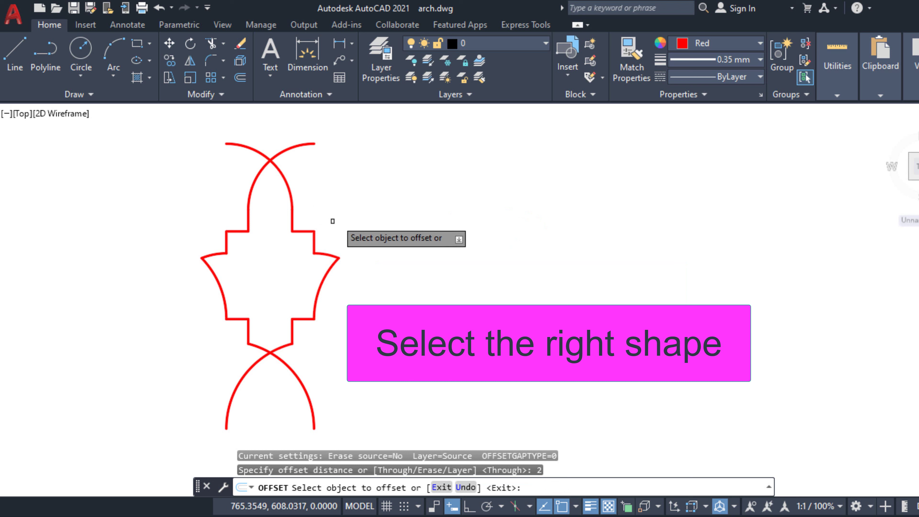
{"action": "left_click", "coordinate": [312, 230]}
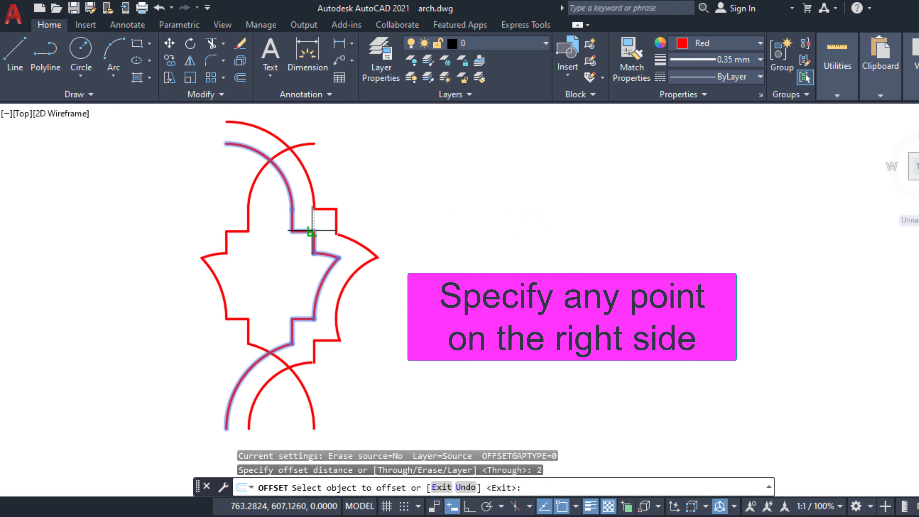
{"action": "left_click", "coordinate": [343, 226]}
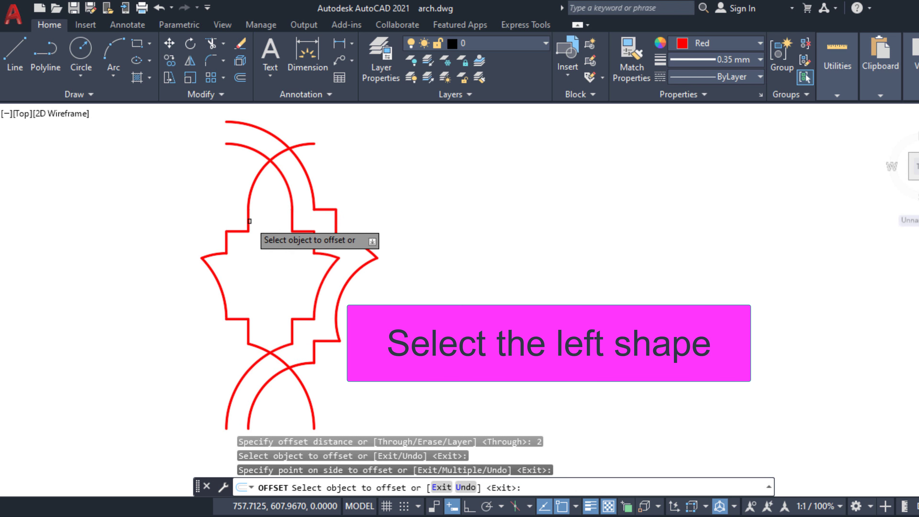
{"action": "left_click", "coordinate": [246, 217]}
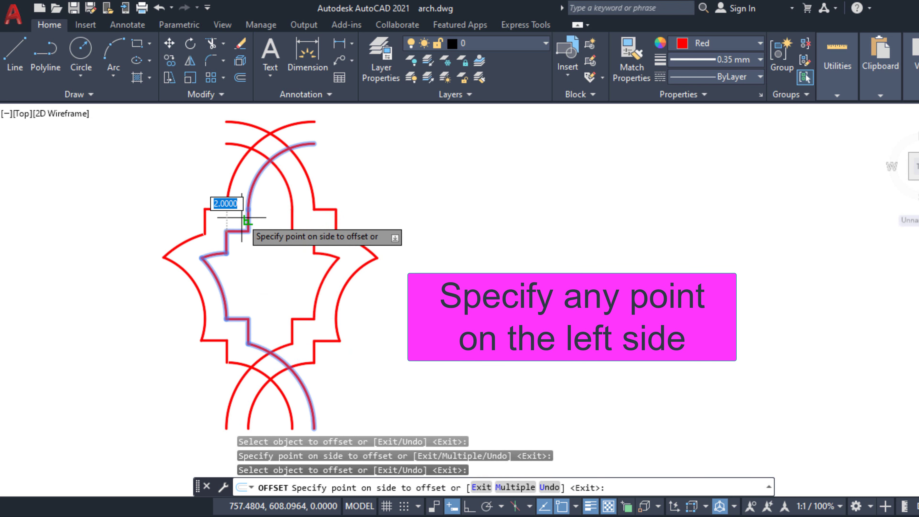
{"action": "left_click", "coordinate": [210, 211]}
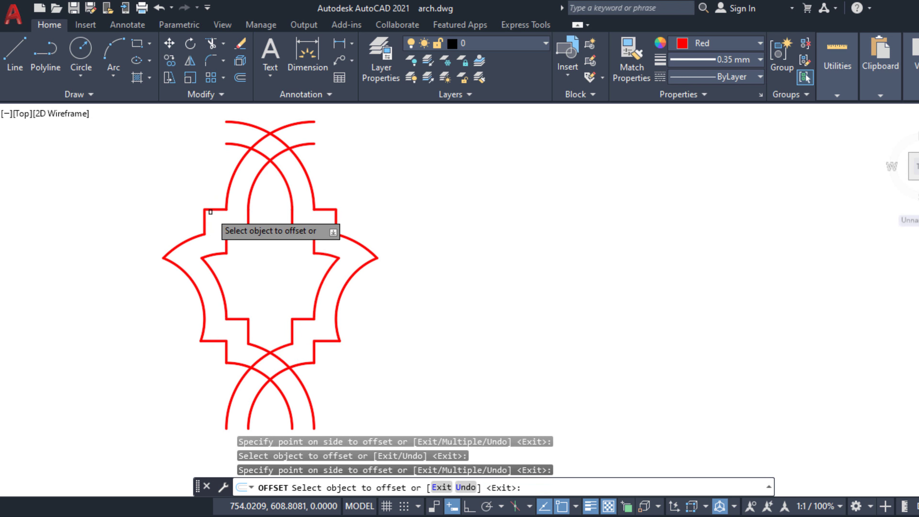
{"action": "key", "text": "Return"}
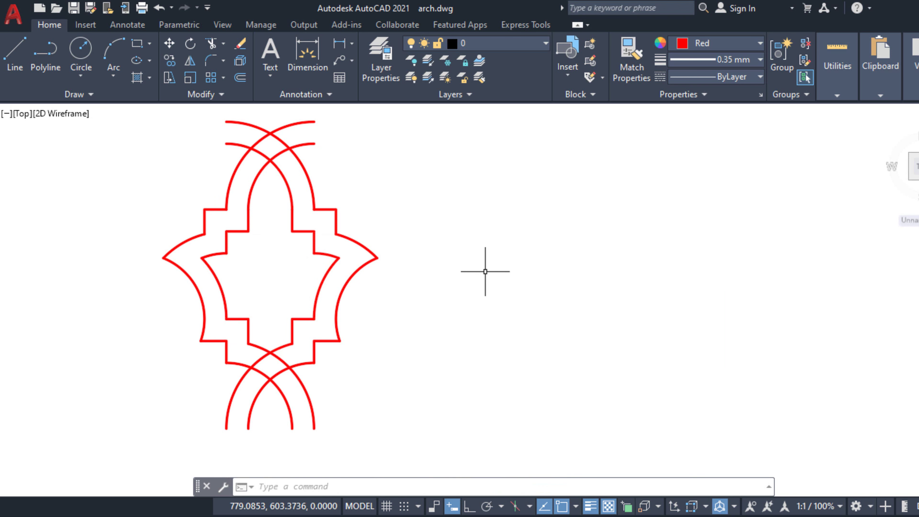
Trim the overhanging arcs at the top crossing and below the bottom crossing of the motif
{"action": "left_click", "coordinate": [212, 42]}
{"action": "left_click_drag", "start_coordinate": [341, 119], "coordinate": [258, 121]}
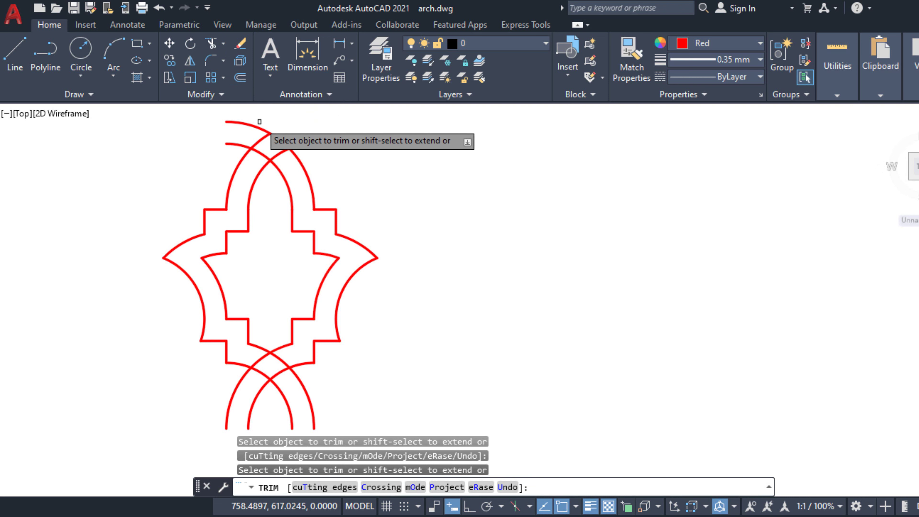
{"action": "left_click", "coordinate": [261, 156]}
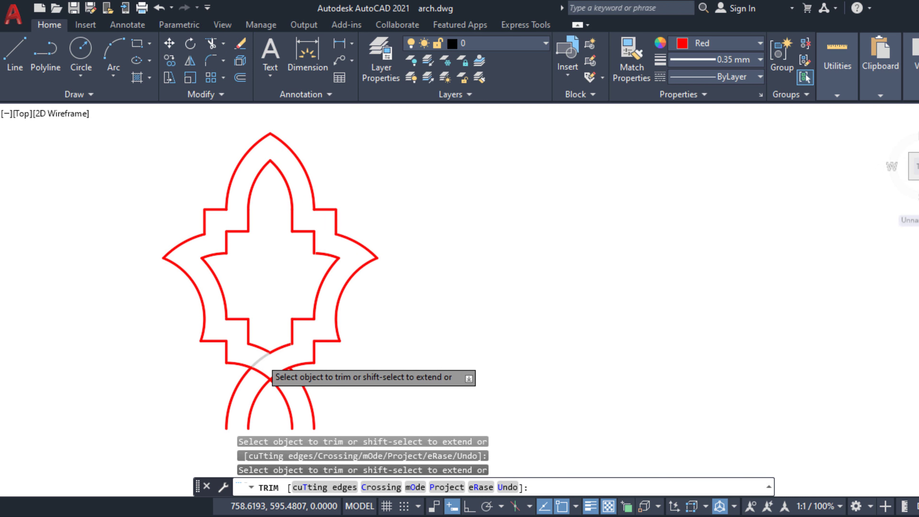
{"action": "left_click", "coordinate": [261, 358]}
{"action": "left_click", "coordinate": [306, 391]}
{"action": "left_click", "coordinate": [288, 398]}
{"action": "left_click", "coordinate": [255, 402]}
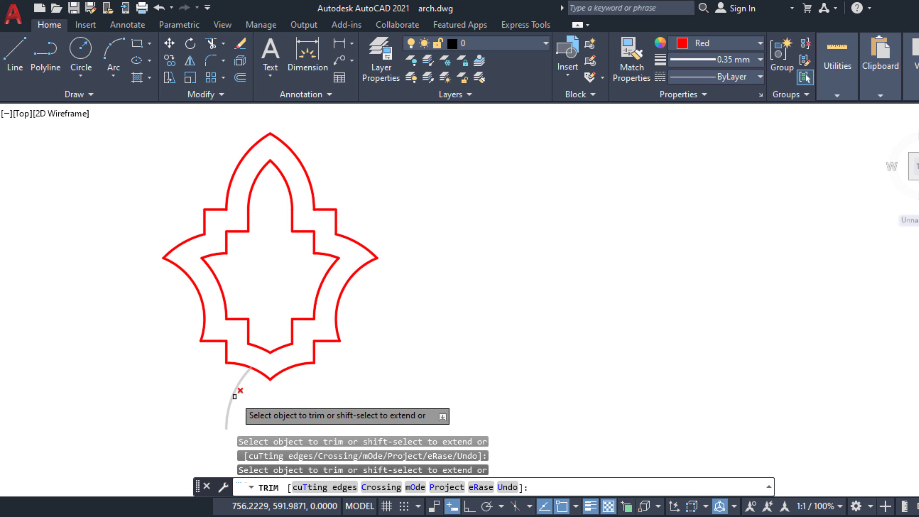
{"action": "left_click", "coordinate": [234, 397]}
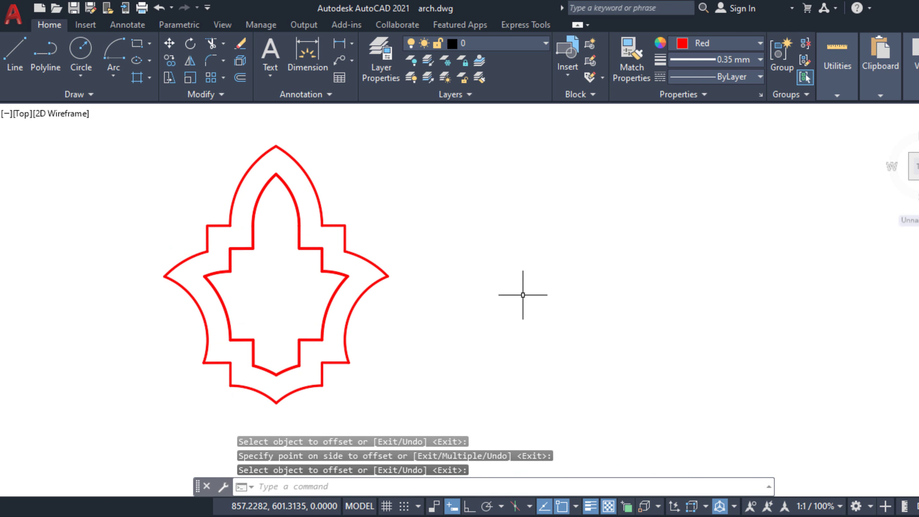
{"action": "scroll", "coordinate": [523, 294], "scroll_direction": "down", "scroll_amount": 2}
Window-select the whole double-outlined motif for copying, using its top apex as base point
{"action": "middle_click_drag", "start_coordinate": [523, 296], "coordinate": [349, 266]}
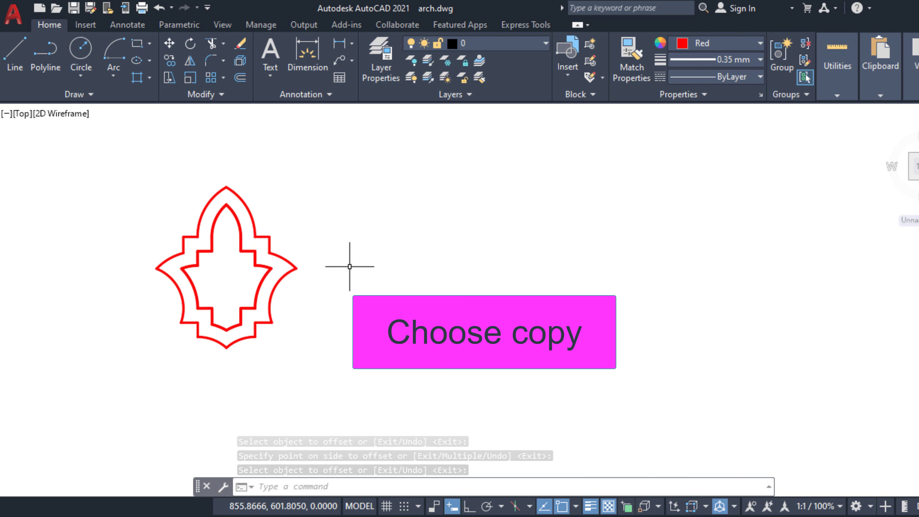
{"action": "left_click", "coordinate": [171, 60]}
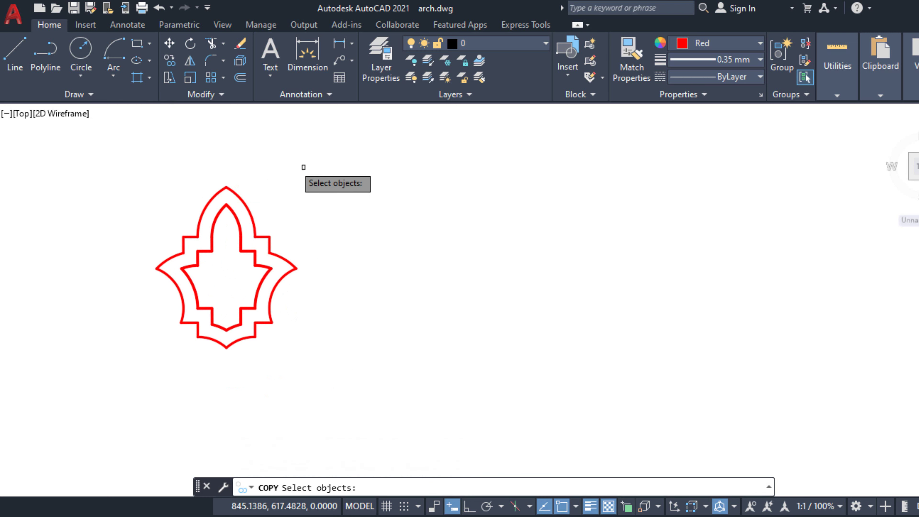
{"action": "left_click", "coordinate": [345, 181]}
{"action": "left_click", "coordinate": [159, 337]}
{"action": "key", "text": "Return"}
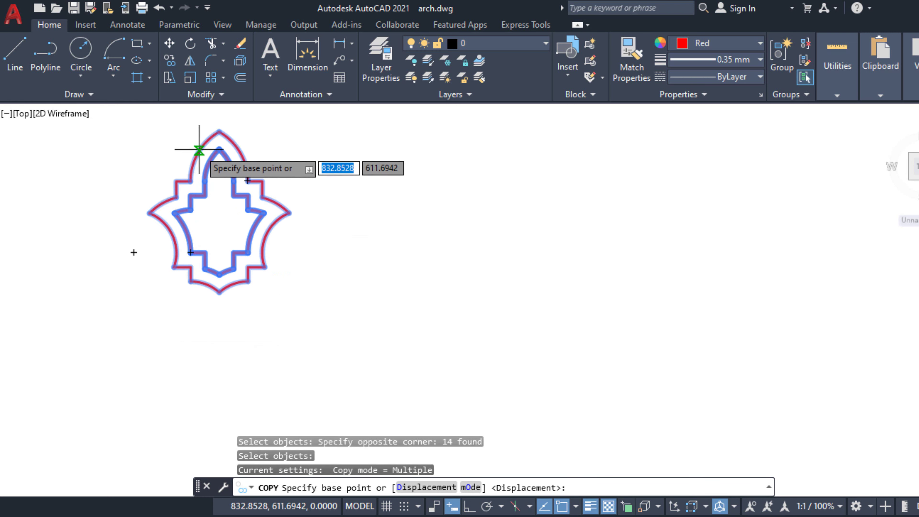
{"action": "left_click", "coordinate": [219, 131]}
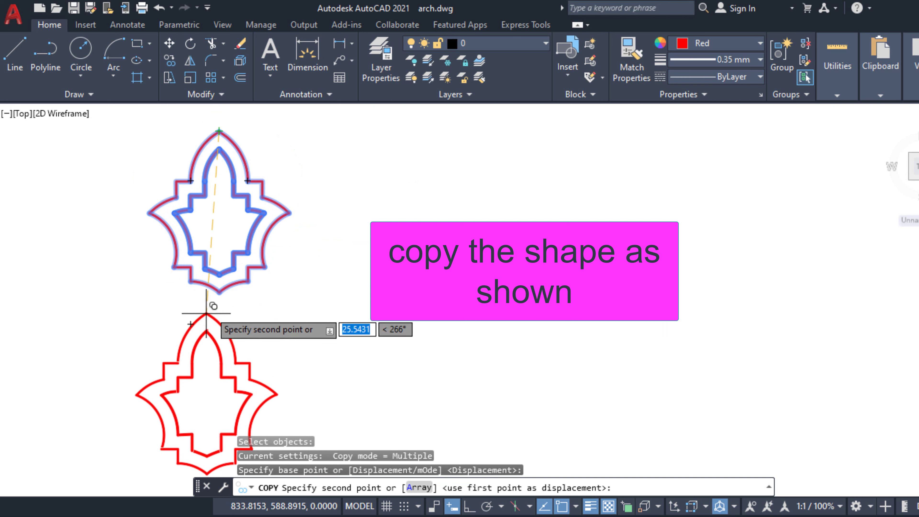
Place three copies end-to-end below the original, forming a column of four motifs
{"action": "left_click", "coordinate": [220, 274]}
{"action": "scroll", "coordinate": [170, 278], "scroll_direction": "down", "scroll_amount": 3}
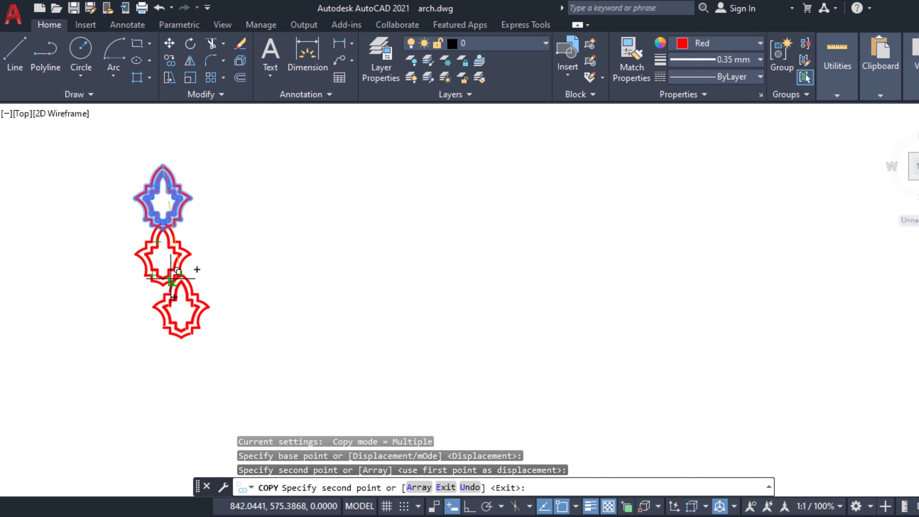
{"action": "scroll", "coordinate": [171, 278], "scroll_direction": "up", "scroll_amount": 3}
{"action": "left_click", "coordinate": [168, 272]}
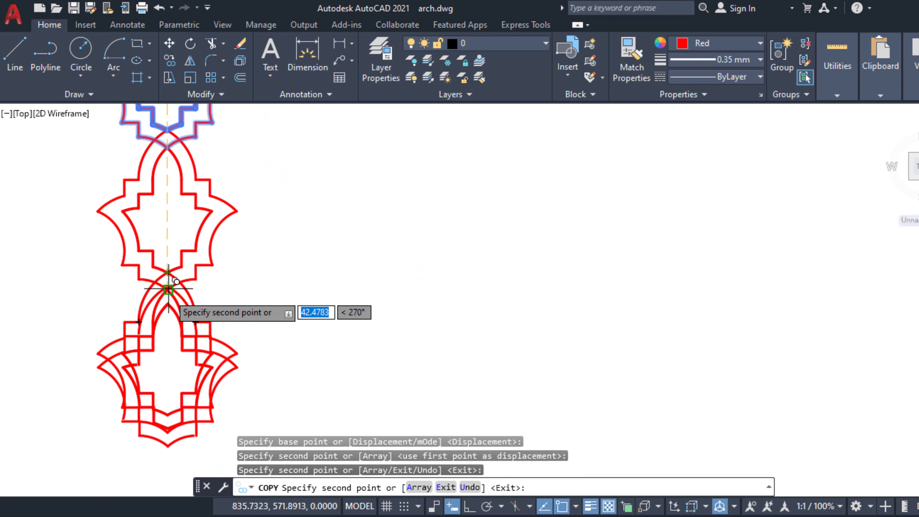
{"action": "scroll", "coordinate": [168, 289], "scroll_direction": "down", "scroll_amount": 2}
{"action": "scroll", "coordinate": [165, 301], "scroll_direction": "down", "scroll_amount": 2}
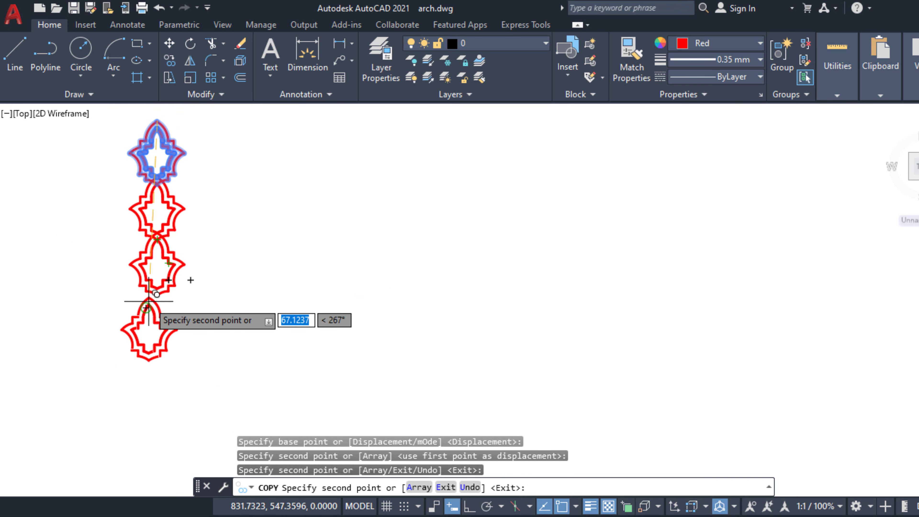
{"action": "scroll", "coordinate": [148, 301], "scroll_direction": "up", "scroll_amount": 2}
{"action": "left_click", "coordinate": [161, 282]}
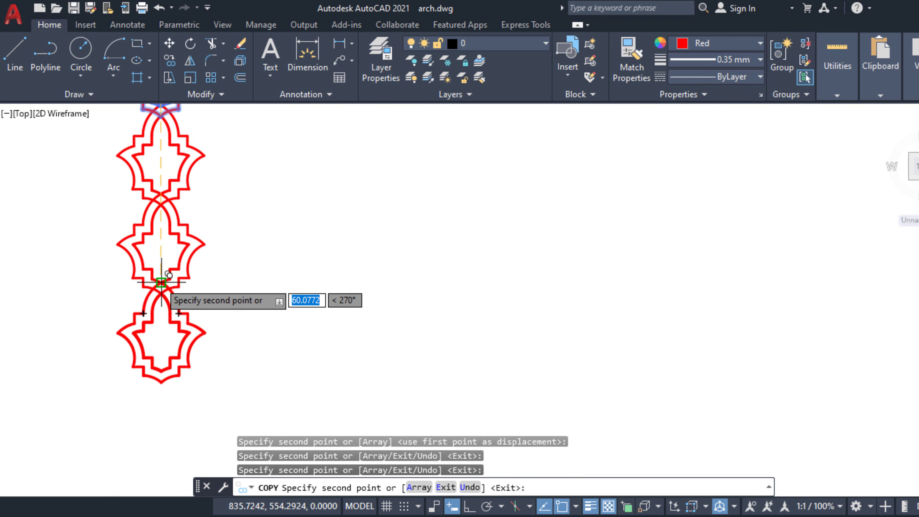
{"action": "key", "text": "Escape"}
{"action": "middle_click_drag", "start_coordinate": [232, 304], "coordinate": [210, 402]}
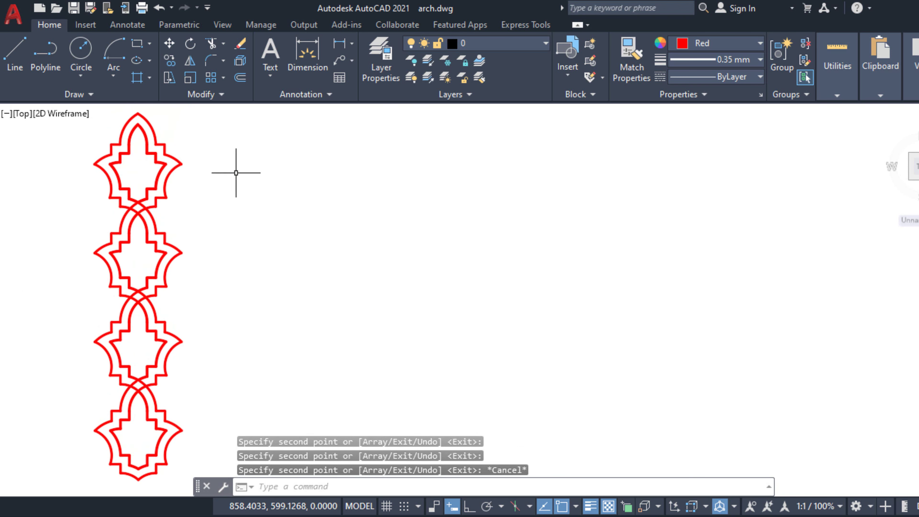
Copy the four-motif column six times to the right, tip to tip, into a lattice grid
{"action": "left_click", "coordinate": [169, 59]}
{"action": "left_click", "coordinate": [231, 122]}
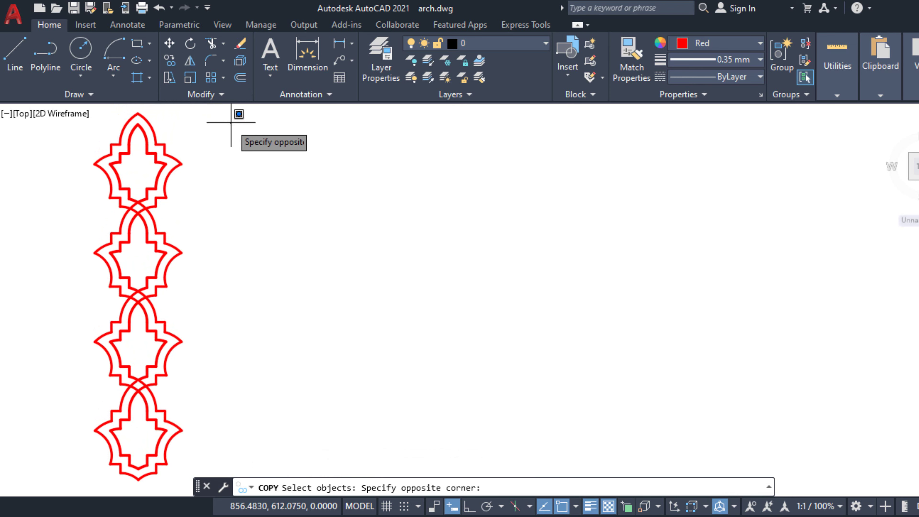
{"action": "left_click", "coordinate": [78, 449]}
{"action": "key", "text": "Return"}
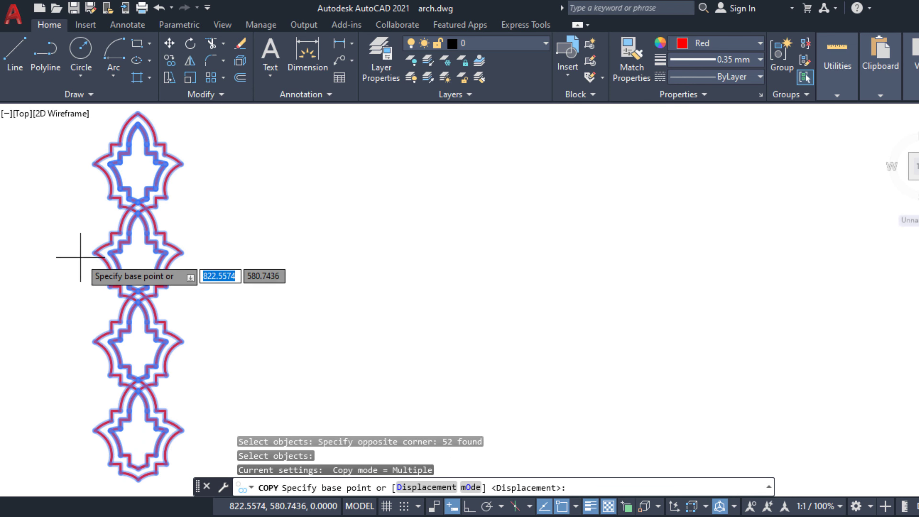
{"action": "left_click", "coordinate": [93, 163]}
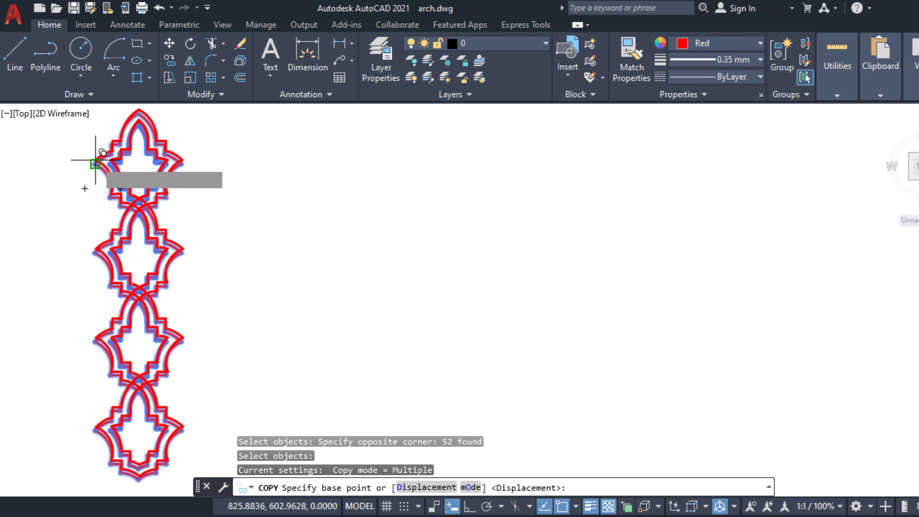
{"action": "left_click", "coordinate": [165, 164]}
{"action": "left_click", "coordinate": [237, 164]}
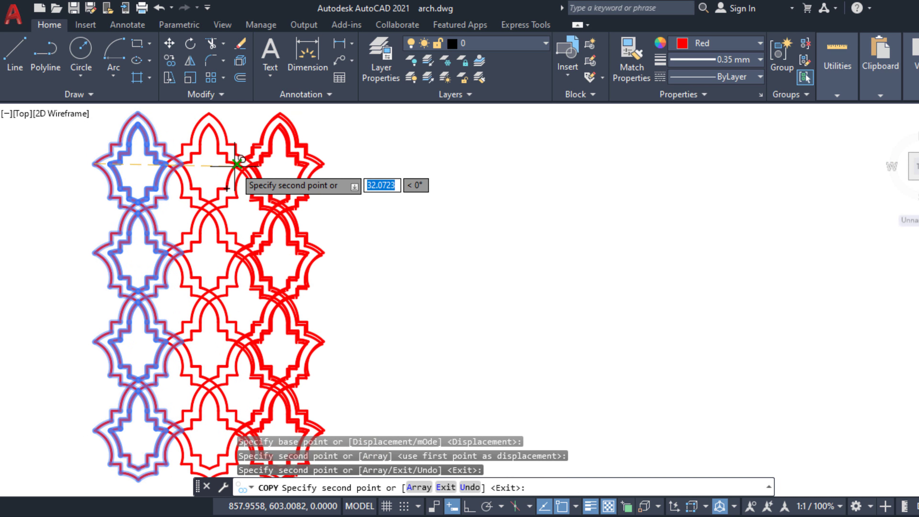
{"action": "left_click", "coordinate": [308, 164]}
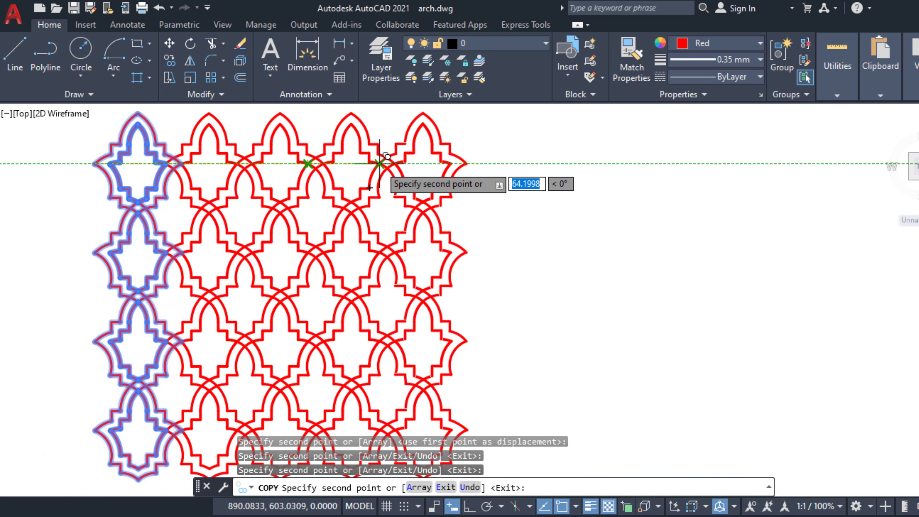
{"action": "left_click", "coordinate": [379, 164]}
{"action": "left_click", "coordinate": [450, 163]}
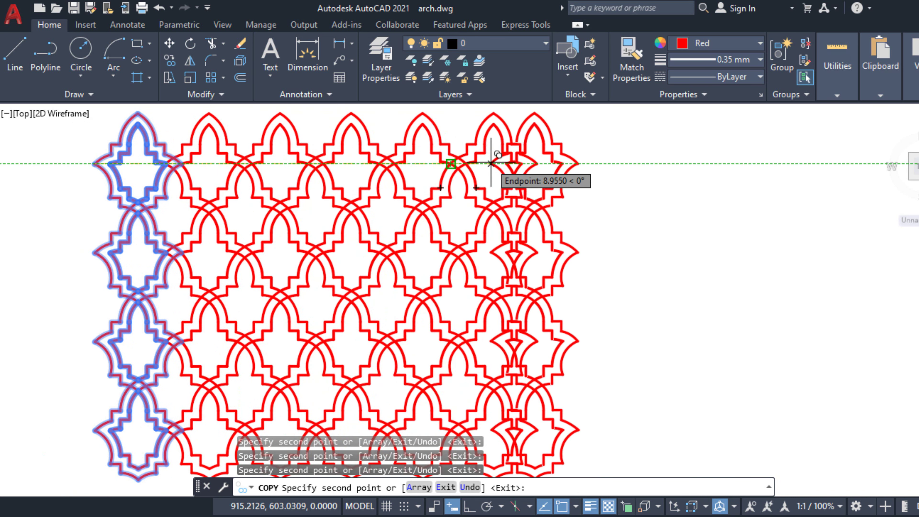
{"action": "left_click", "coordinate": [522, 163]}
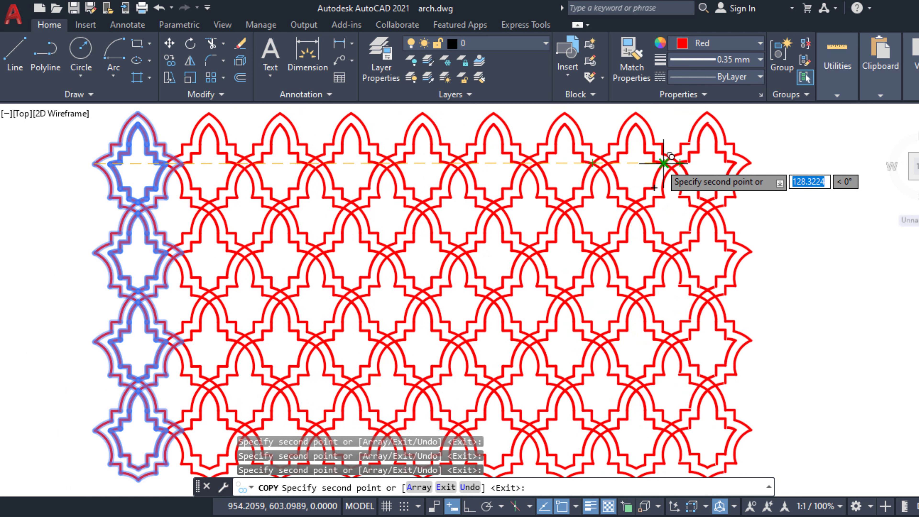
{"action": "key", "text": "Escape"}
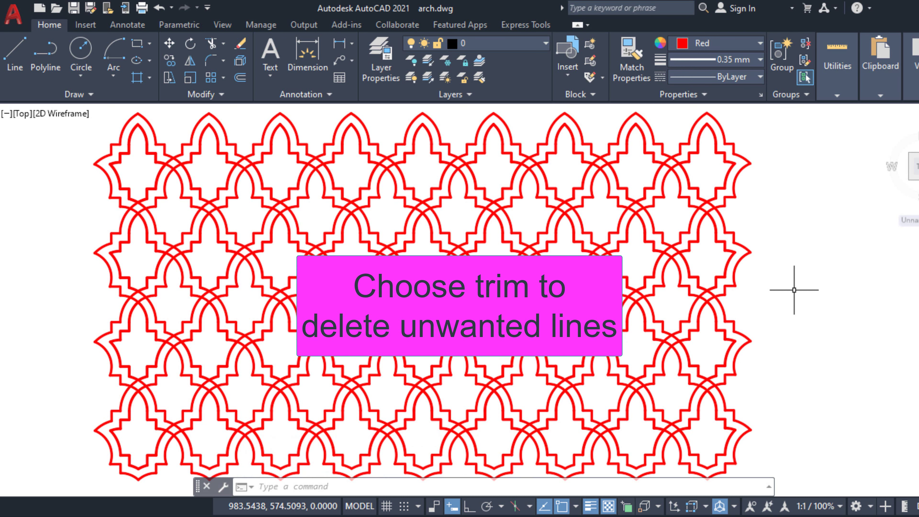
Trim the overlapping arc segments where the upper-row arch motifs cross
{"action": "left_click", "coordinate": [210, 42]}
{"action": "left_click", "coordinate": [177, 163]}
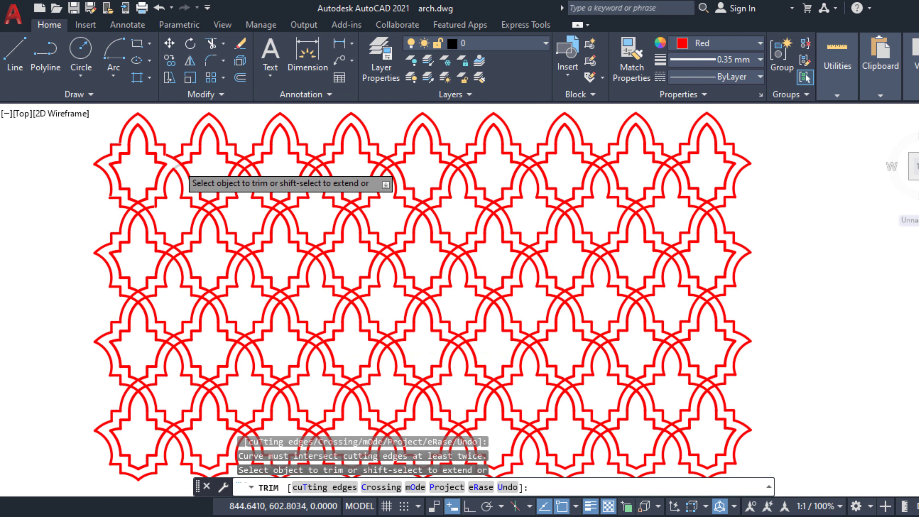
{"action": "left_click", "coordinate": [178, 161]}
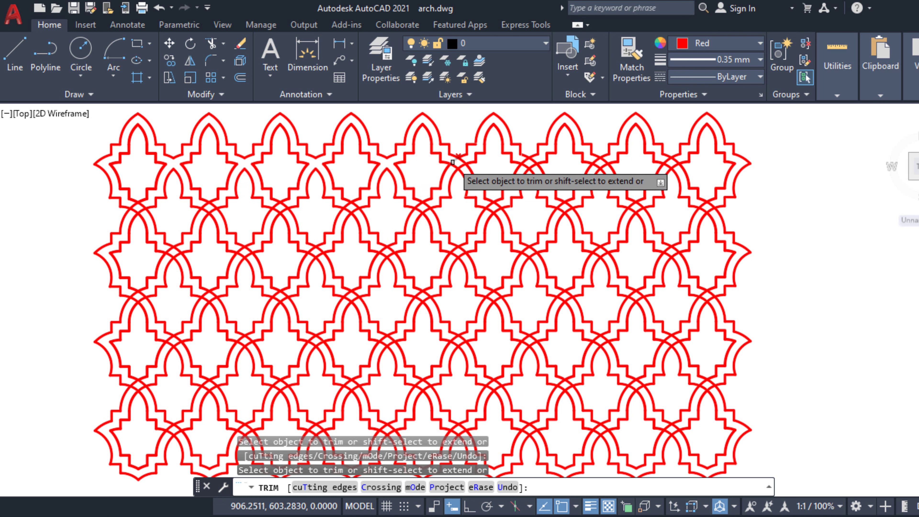
{"action": "left_click", "coordinate": [526, 161]}
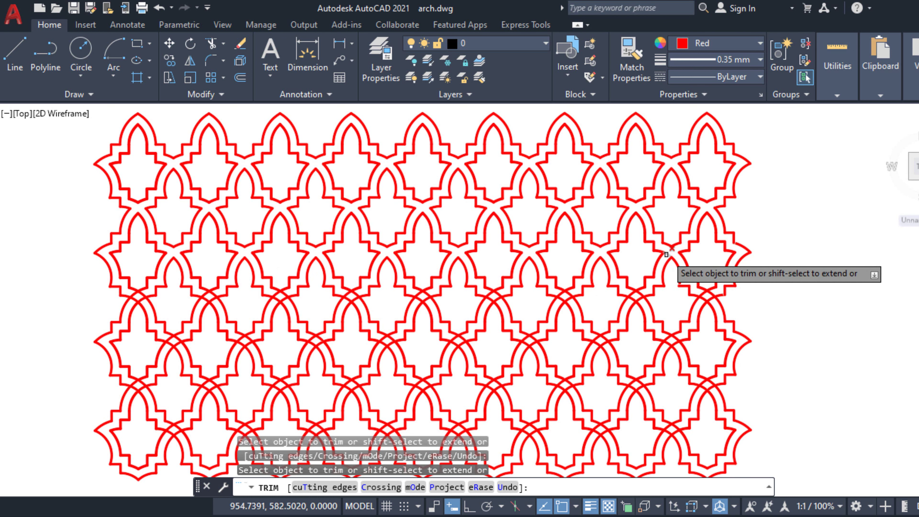
{"action": "left_click", "coordinate": [635, 299]}
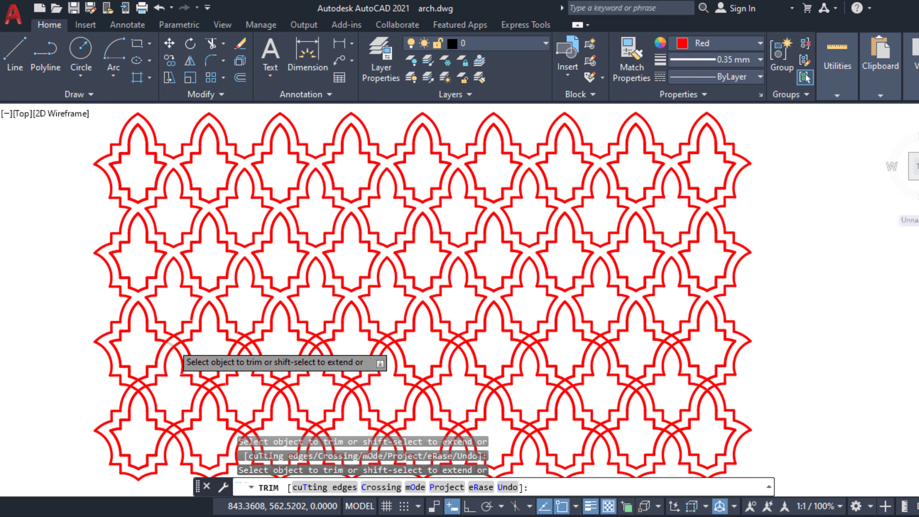
Trim the leftover overlapping arcs in the third and bottom rows of the lattice
{"action": "left_click", "coordinate": [249, 344]}
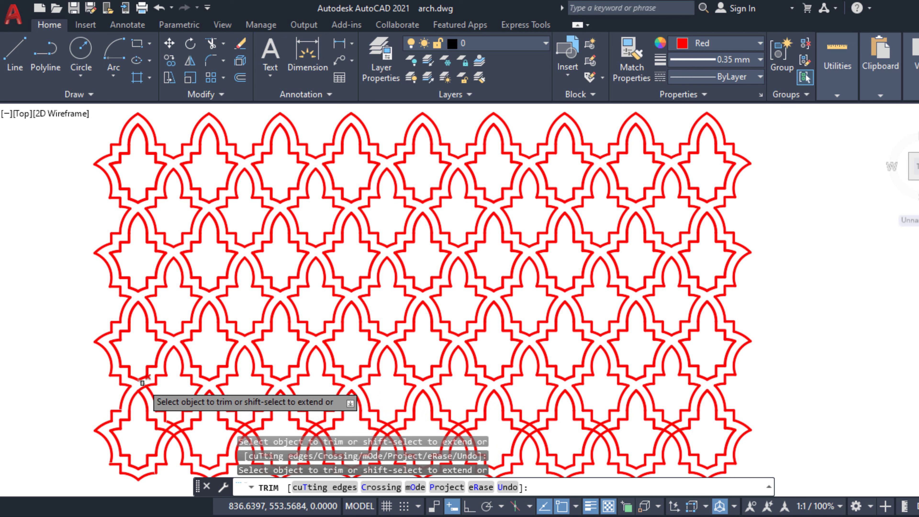
{"action": "key", "text": "Return"}
{"action": "key", "text": "Return"}
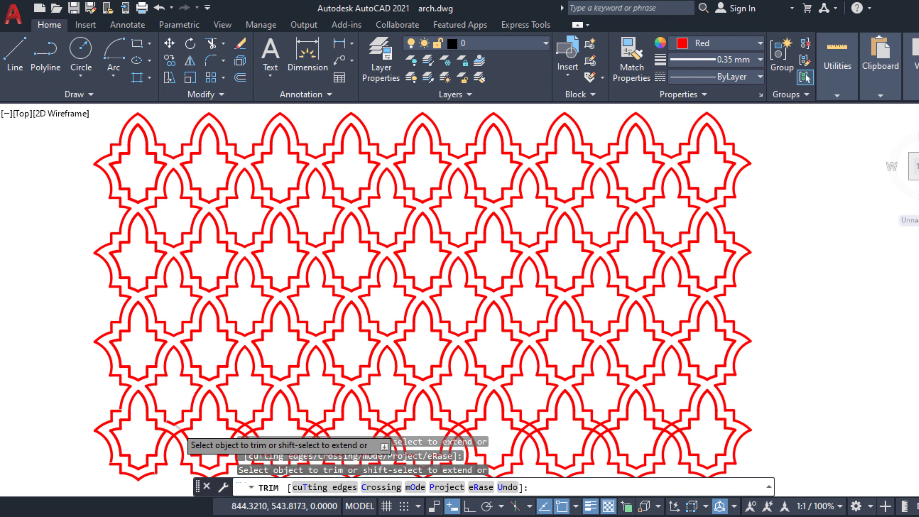
{"action": "left_click", "coordinate": [237, 433]}
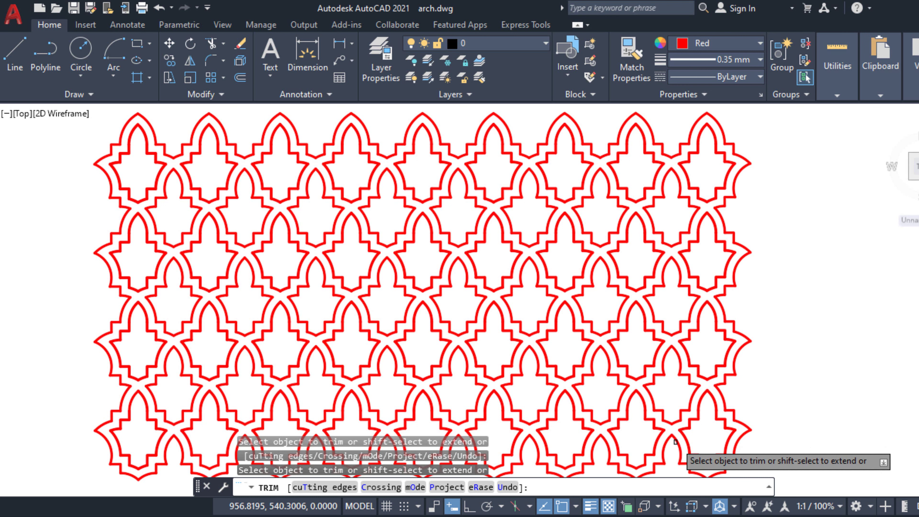
End the TRIM command, leaving the completed interlocking double-outline lattice
{"action": "key", "text": "Return"}
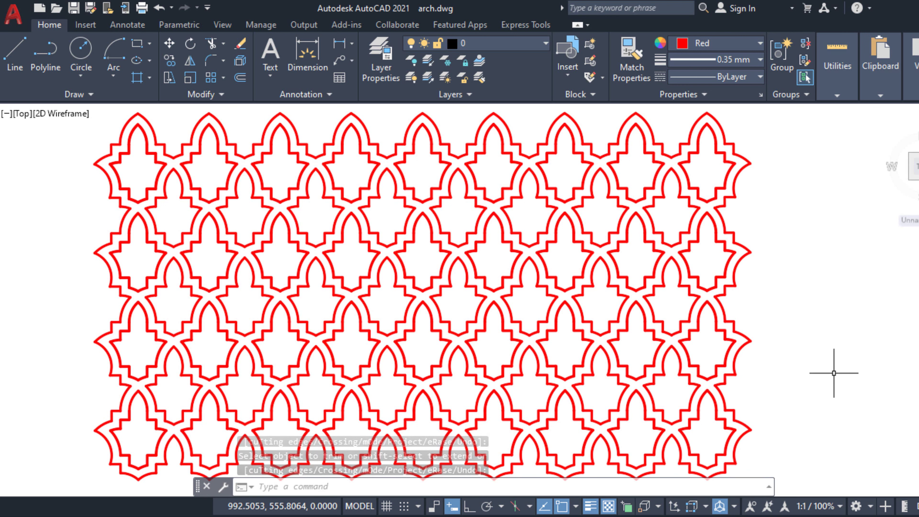